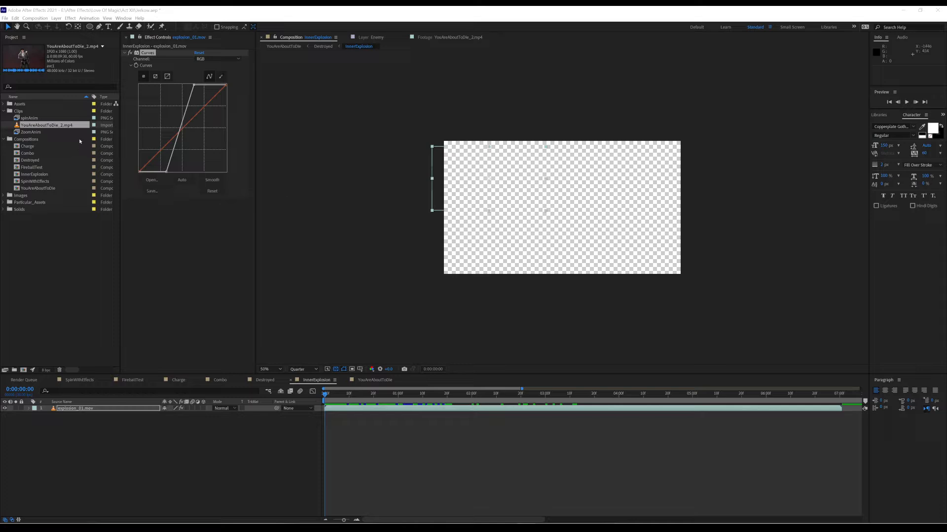
# Step: Open the YouAreAboutToDie_2.mp4 footage and play it through
pyautogui.doubleClick(68, 125)
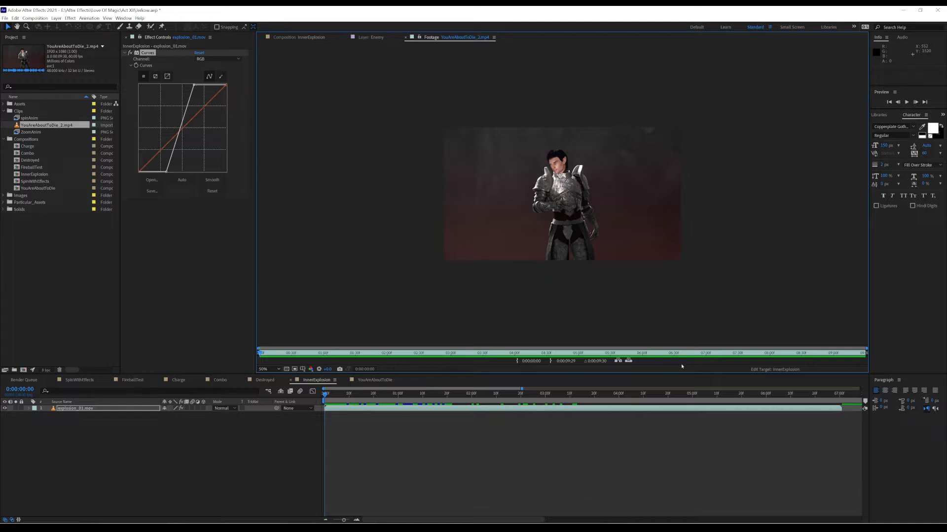
pyautogui.press('space')
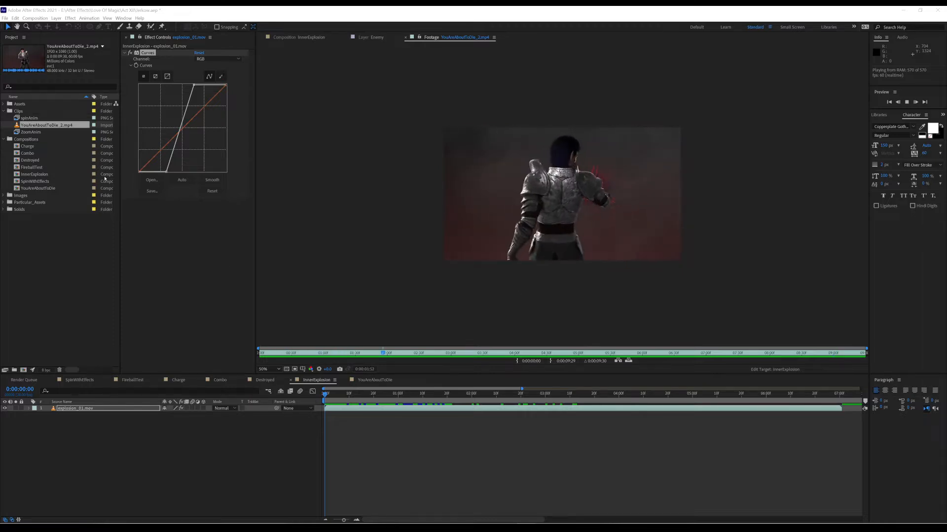
# Step: Open the SpinWithEffects composition and view its whole frame at the start of the animation
pyautogui.click(45, 182)
pyautogui.doubleClick(45, 183)
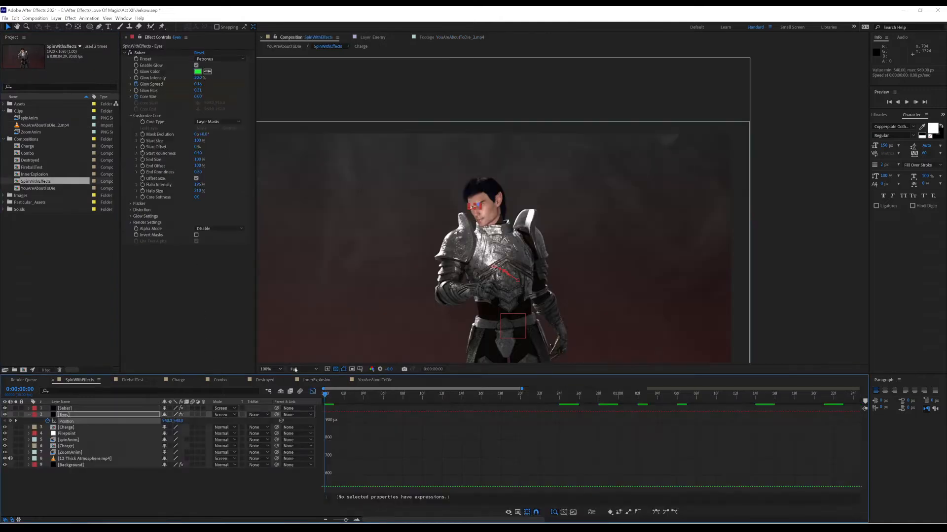
pyautogui.moveTo(337, 398)
pyautogui.mouseDown()
pyautogui.moveTo(646, 394)
pyautogui.moveTo(334, 399)
pyautogui.mouseUp()
pyautogui.scroll(-2, 395, 285)
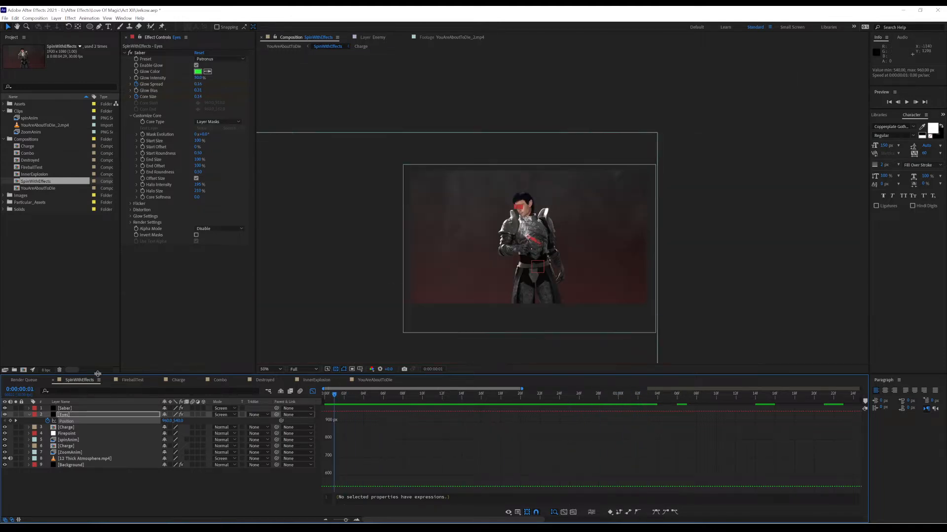
pyautogui.click(16, 447)
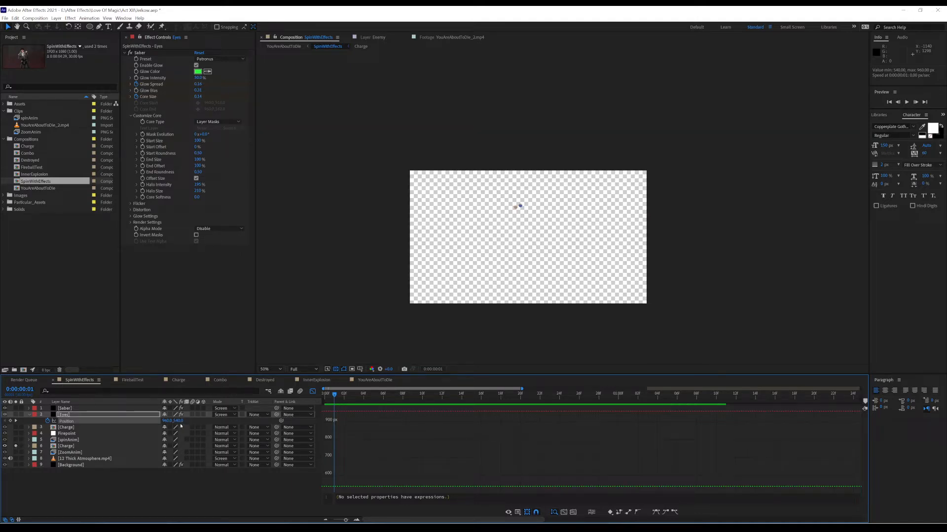
pyautogui.moveTo(364, 397); pyautogui.dragTo(304, 404)
pyautogui.click(16, 447)
# Step: Solo the spinAnim layer and expand its Transform properties
pyautogui.click(16, 440)
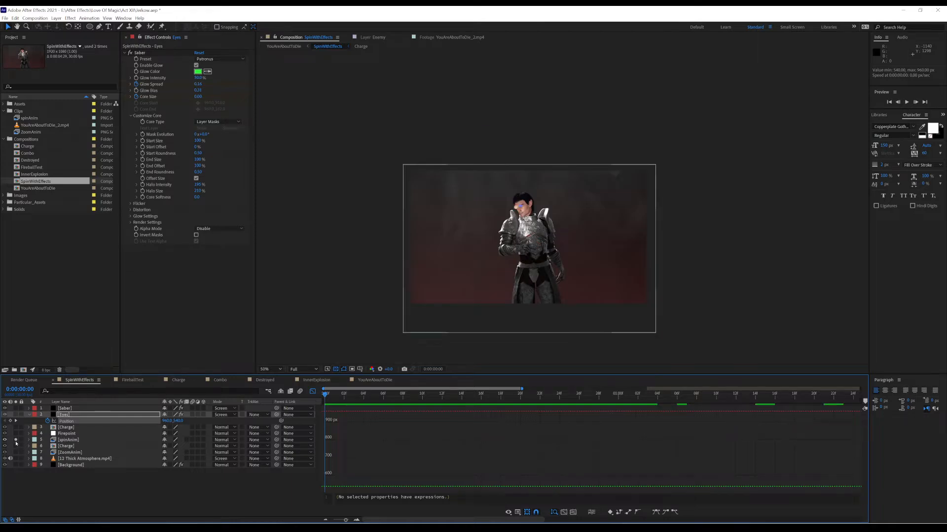
pyautogui.scroll(1, 644, 216)
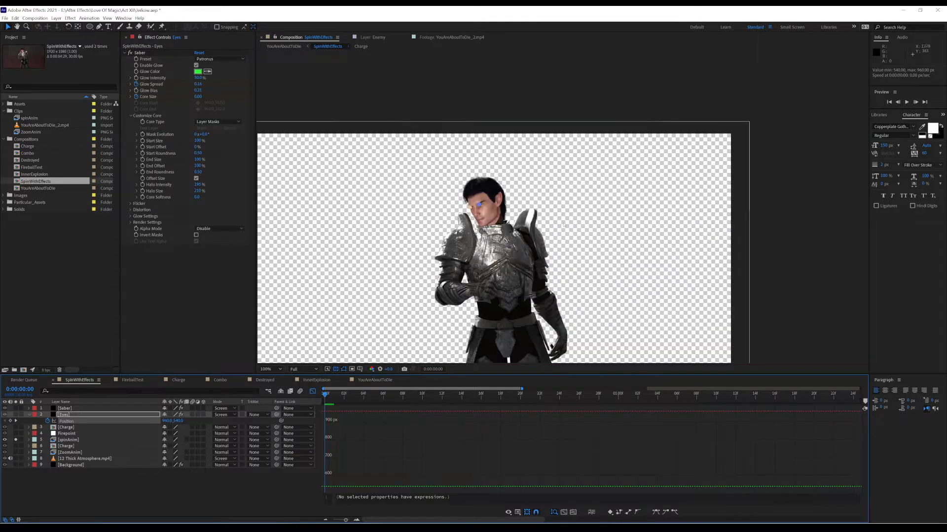
pyautogui.click(387, 326)
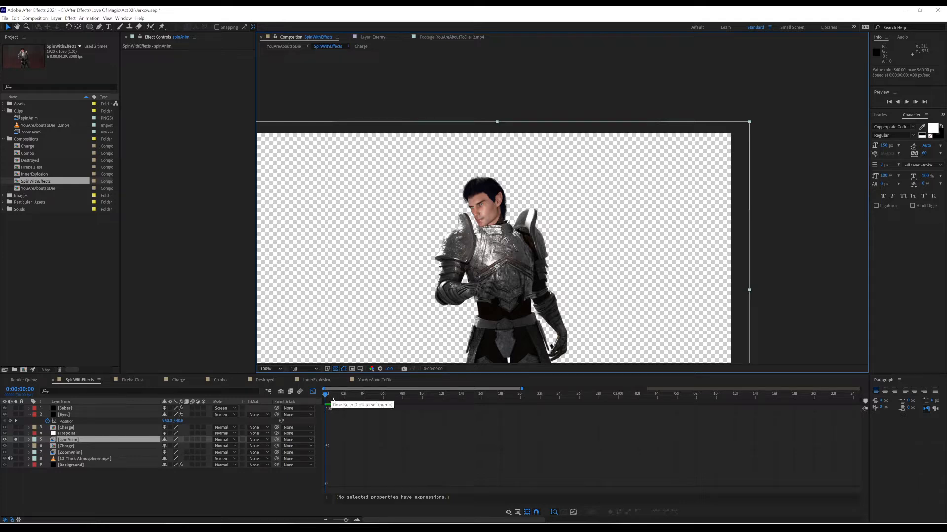
pyautogui.click(65, 441)
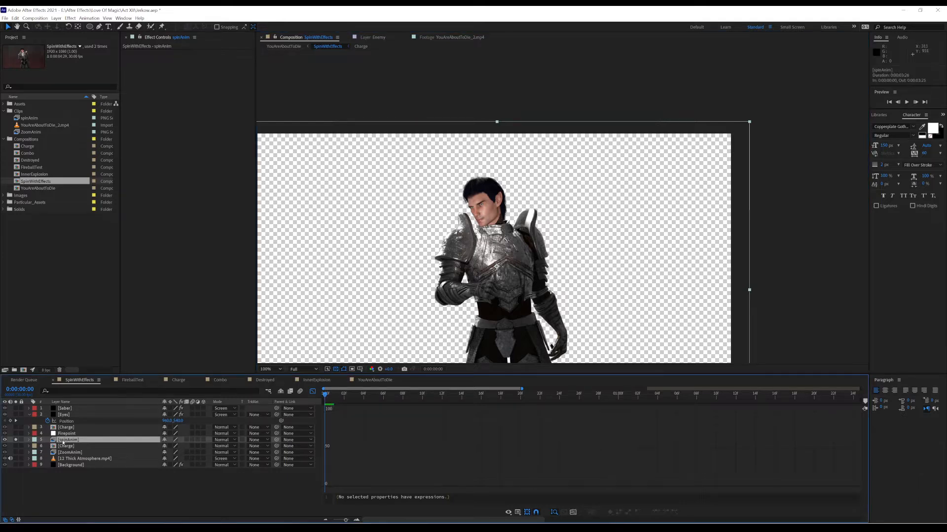
pyautogui.click(29, 441)
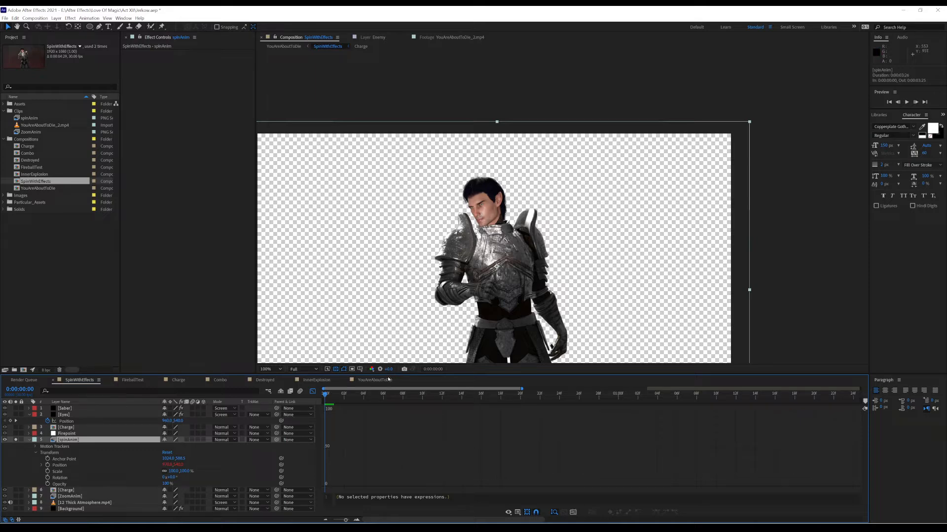
# Step: Fit the full composition duration in the time ruler and extend the work area to the composition's end
pyautogui.moveTo(333, 398); pyautogui.dragTo(535, 418)
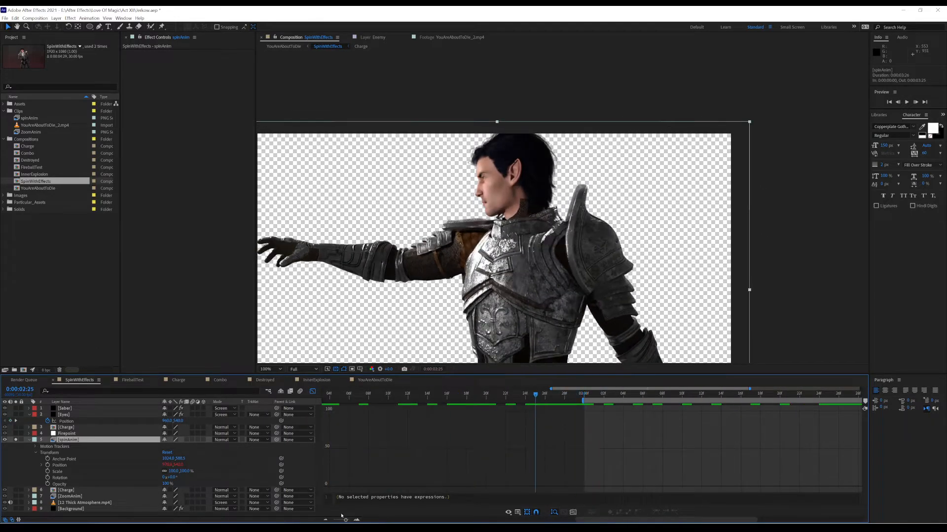
pyautogui.moveTo(345, 520); pyautogui.dragTo(334, 521)
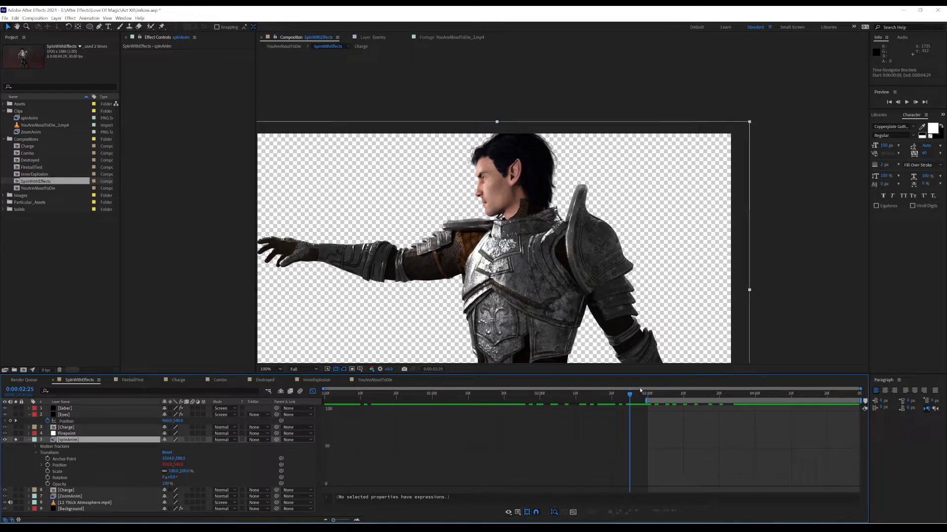
pyautogui.moveTo(645, 401); pyautogui.dragTo(860, 402)
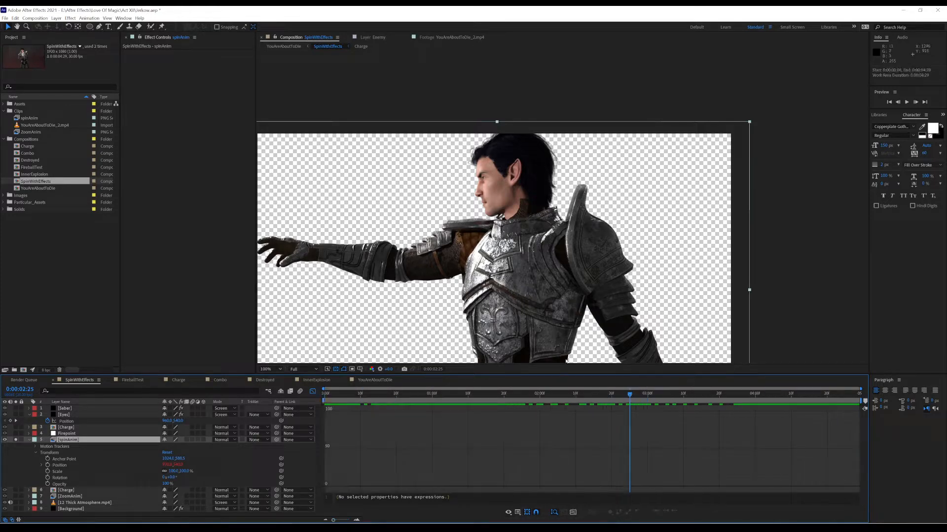
# Step: Solo the ZoomAnim layer along with spinAnim and scrub through the bare character animation from the first frame
pyautogui.moveTo(624, 393); pyautogui.dragTo(737, 413)
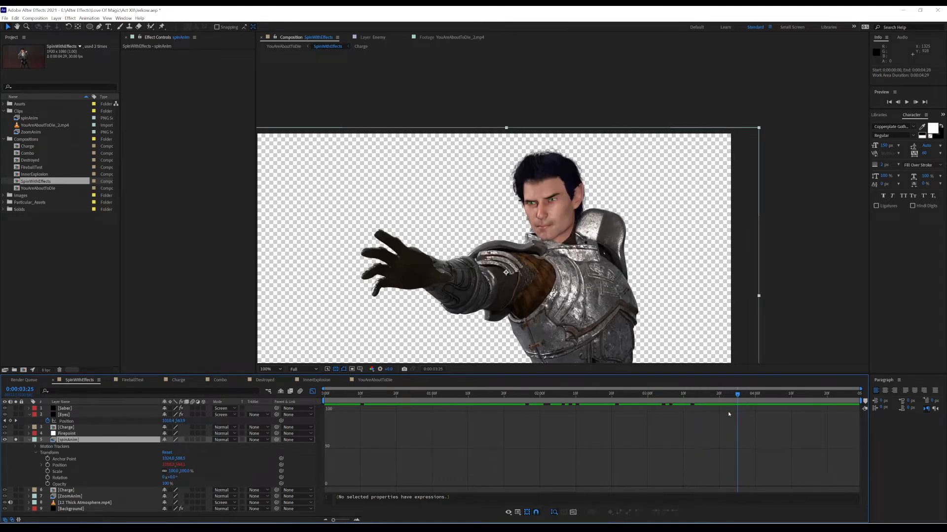
pyautogui.click(16, 427)
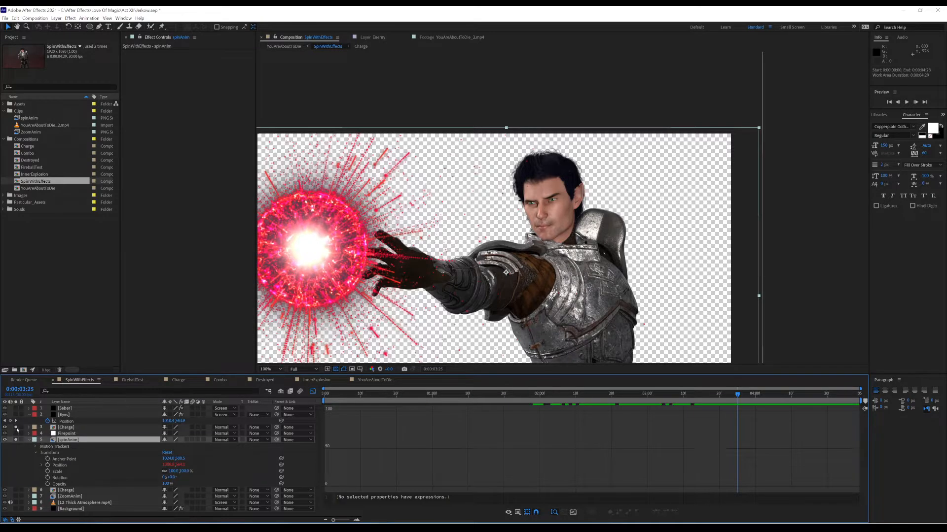
pyautogui.click(16, 427)
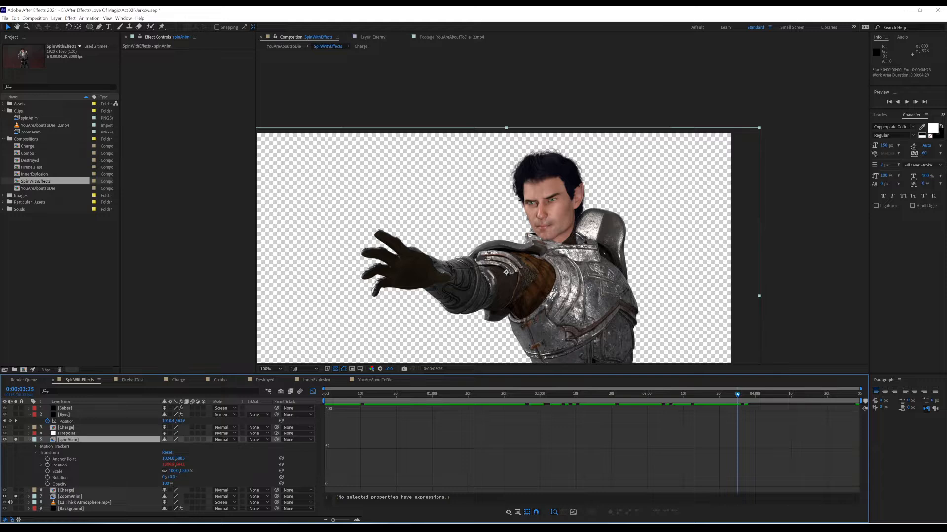
pyautogui.moveTo(738, 395); pyautogui.dragTo(323, 400)
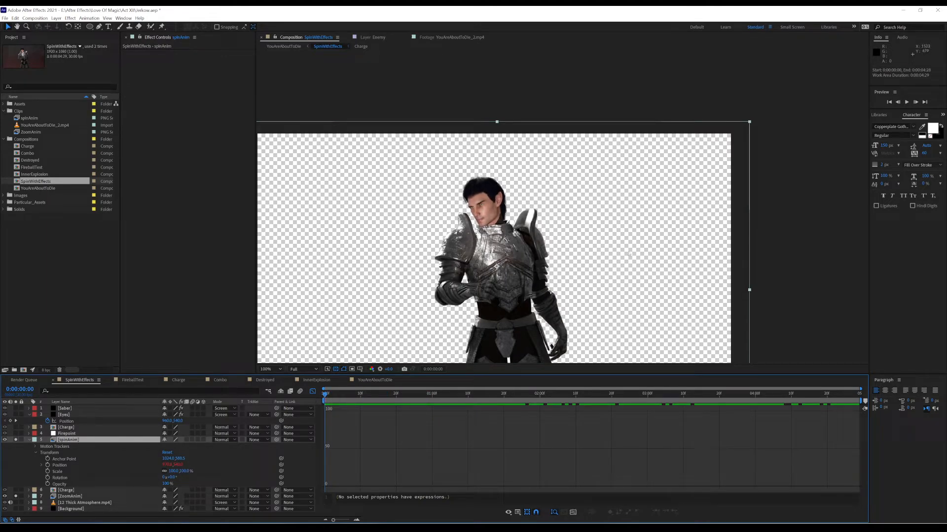
pyautogui.moveTo(325, 393); pyautogui.dragTo(418, 406)
pyautogui.moveTo(380, 373); pyautogui.dragTo(285, 364)
# Step: Solo the Eyes layer as well and scrub to 0:00:01:04 to see the eye glow on the character
pyautogui.click(16, 416)
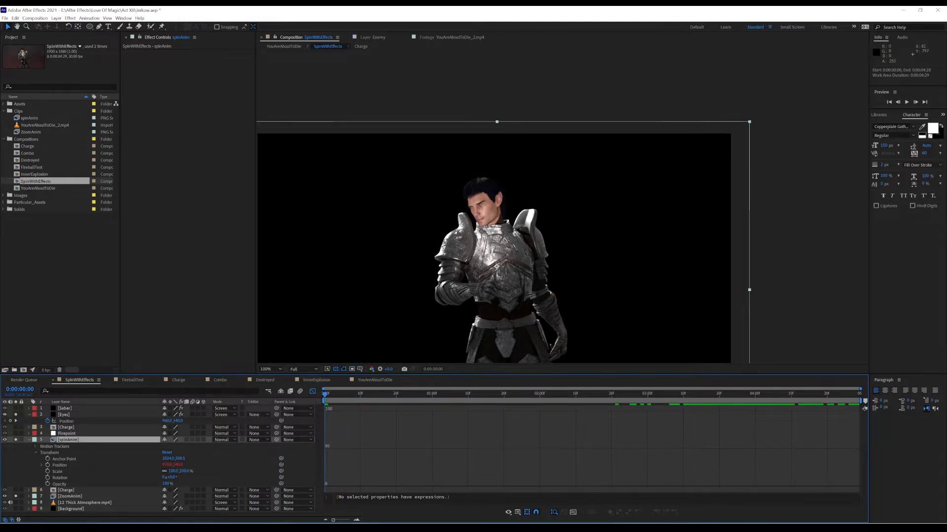
pyautogui.click(64, 415)
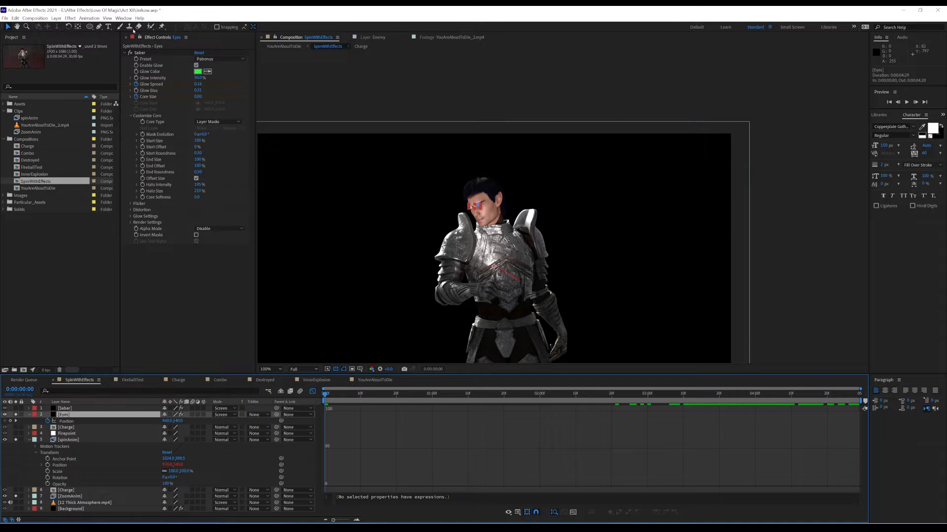
pyautogui.moveTo(324, 394); pyautogui.dragTo(446, 402)
pyautogui.click(395, 280)
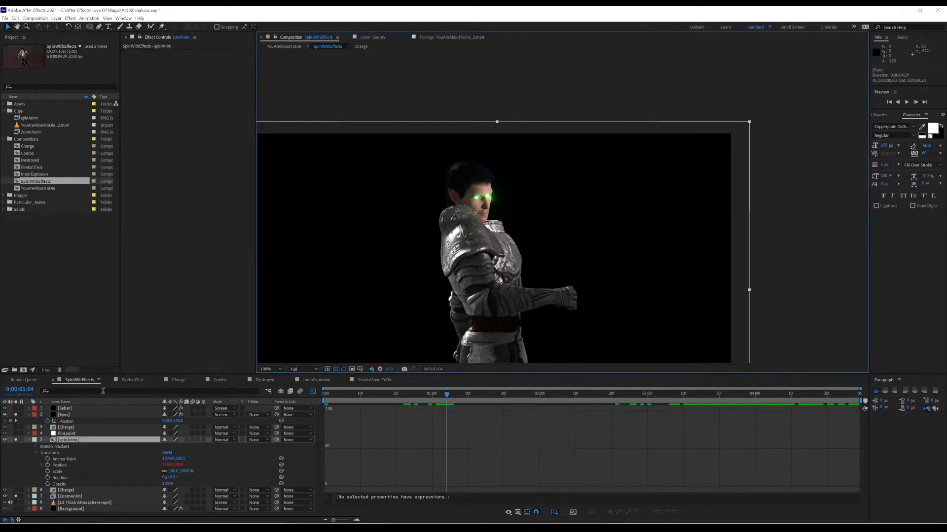
# Step: Examine the Saber effect on the Eyes layer and its glow up close around 0:00:00:29
pyautogui.click(76, 415)
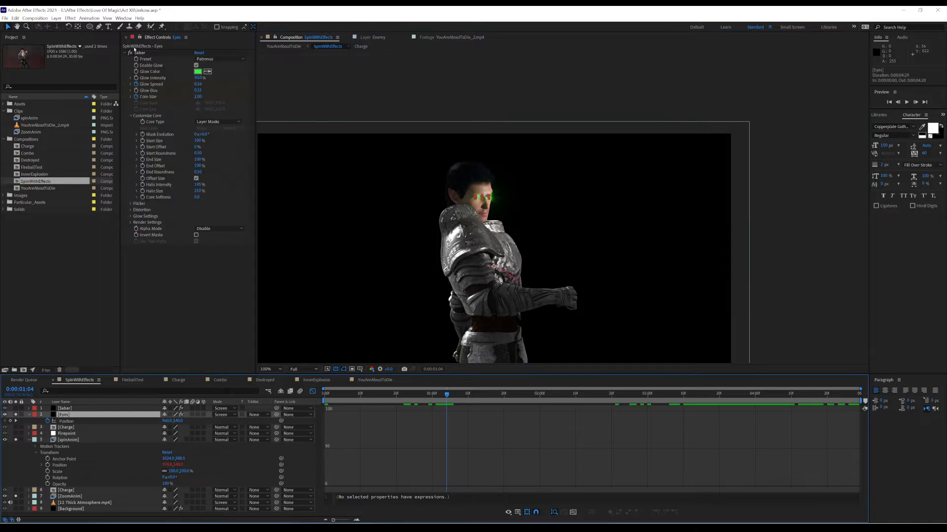
pyautogui.click(130, 53)
pyautogui.click(131, 53)
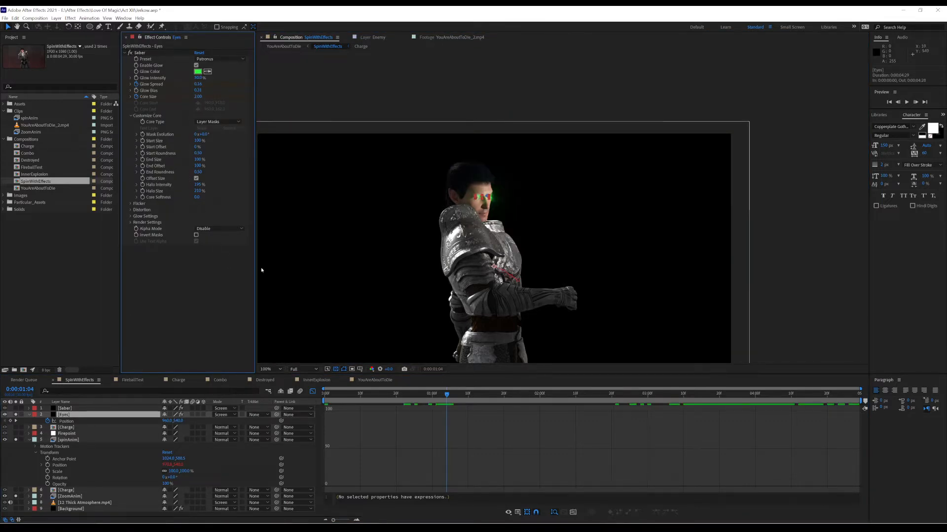
pyautogui.moveTo(445, 399)
pyautogui.mouseDown()
pyautogui.moveTo(351, 395)
pyautogui.moveTo(429, 394)
pyautogui.mouseUp()
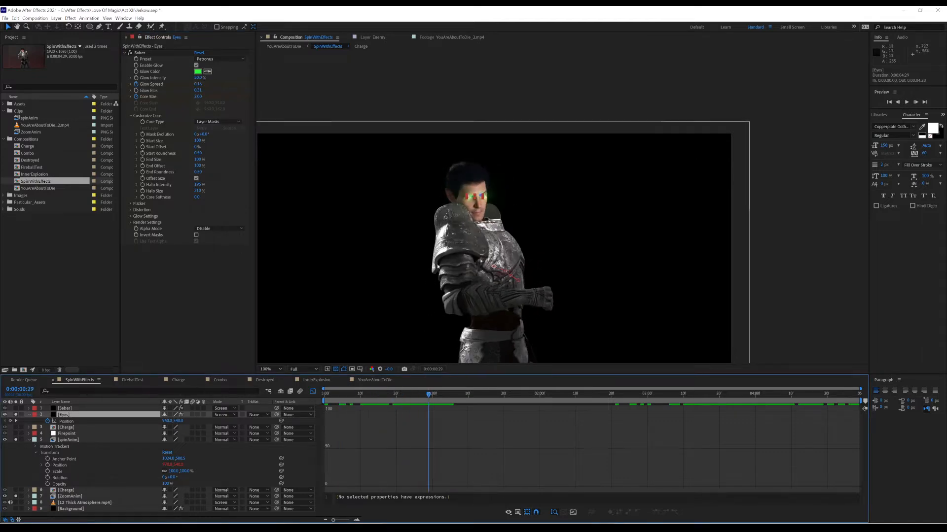
pyautogui.scroll(1, 417, 245)
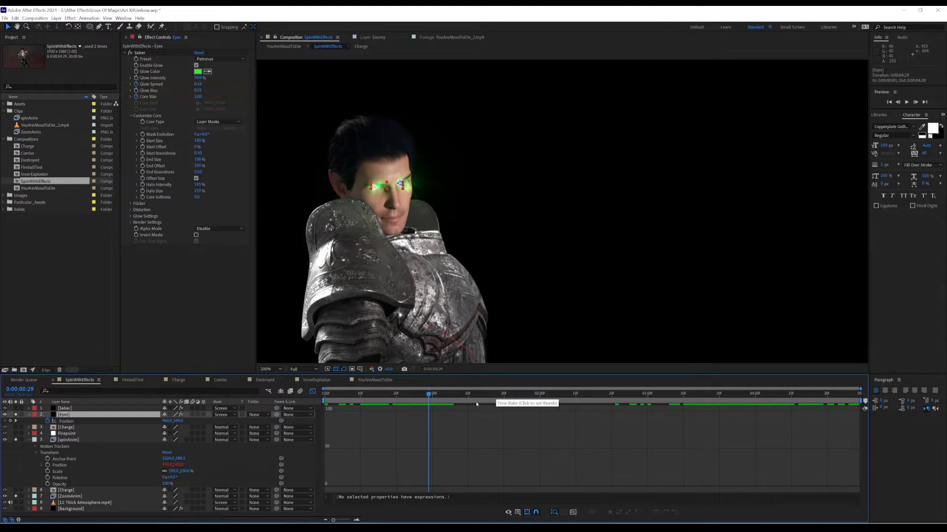
# Step: Solo the Saber layer too and scrub from the first frame to the beam at 0:00:04:28
pyautogui.moveTo(452, 398); pyautogui.dragTo(53, 409)
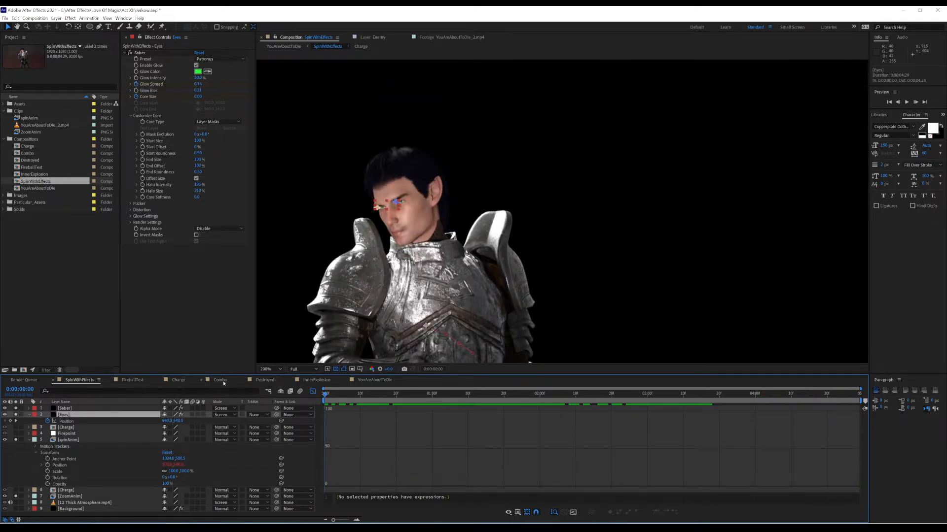
pyautogui.moveTo(466, 395); pyautogui.dragTo(701, 396)
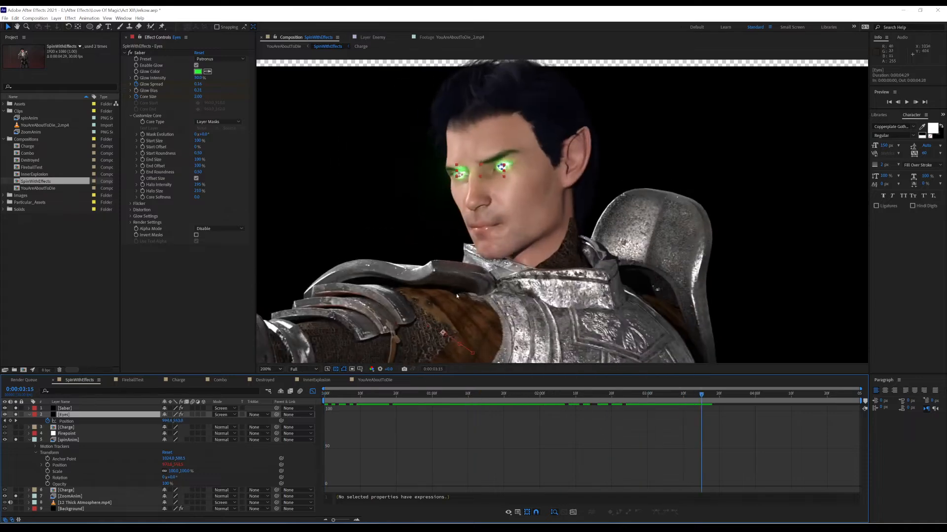
pyautogui.scroll(-1, 454, 295)
pyautogui.scroll(-1, 455, 296)
pyautogui.moveTo(711, 402); pyautogui.dragTo(859, 405)
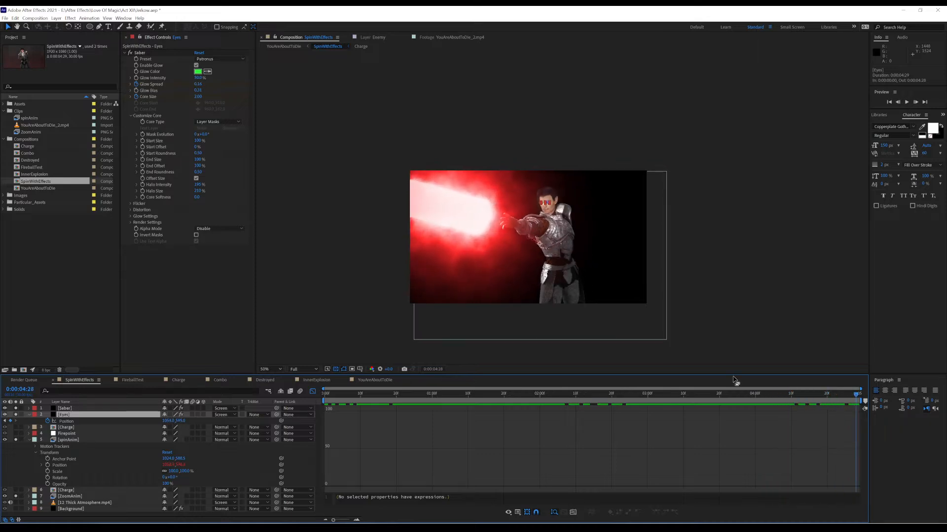
# Step: Select the Saber layer and compare the shot without and with its beam
pyautogui.click(72, 409)
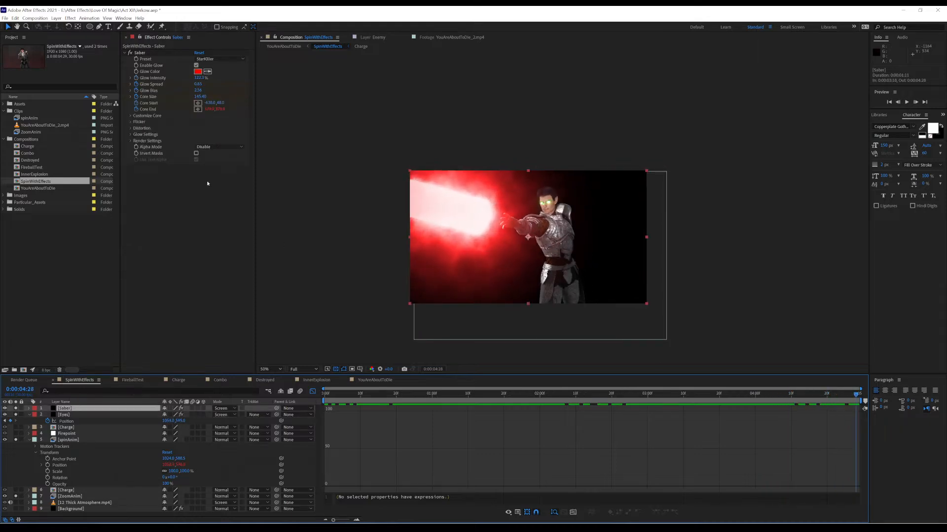
pyautogui.click(17, 408)
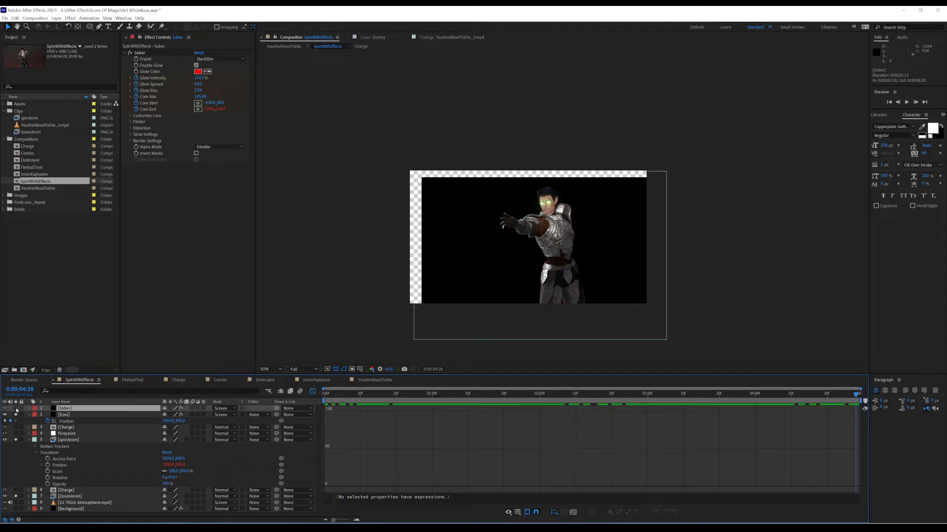
pyautogui.click(16, 408)
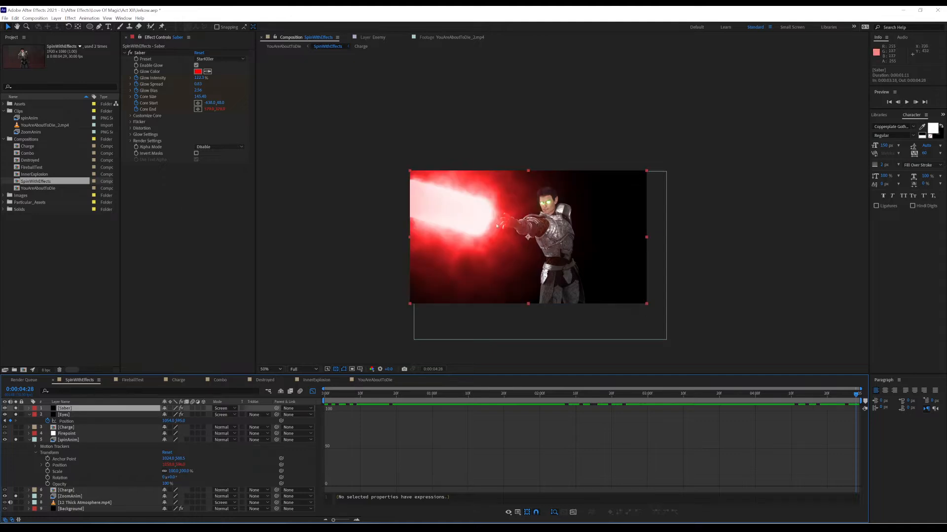
# Step: Create a black solid named test and apply the Saber effect to it
pyautogui.hotkey('ctrl', 'y')
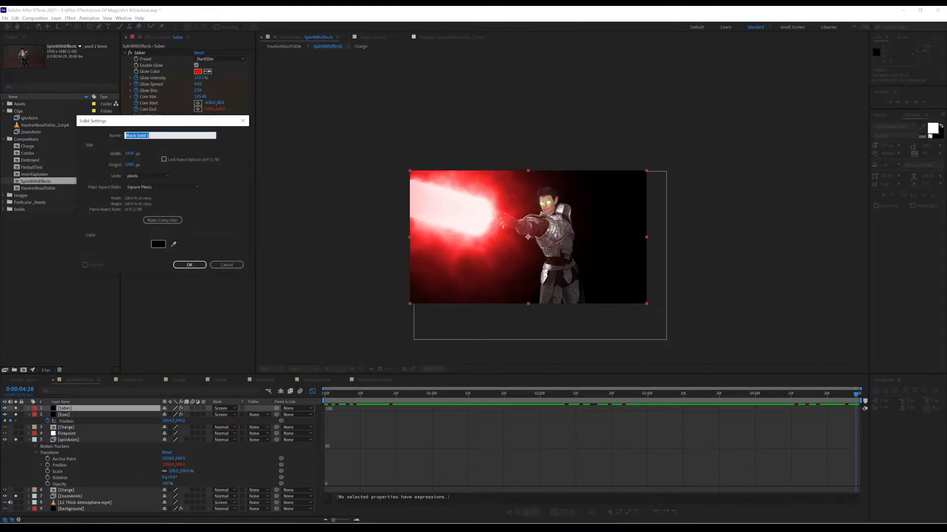
pyautogui.write('test')
pyautogui.press('Return')
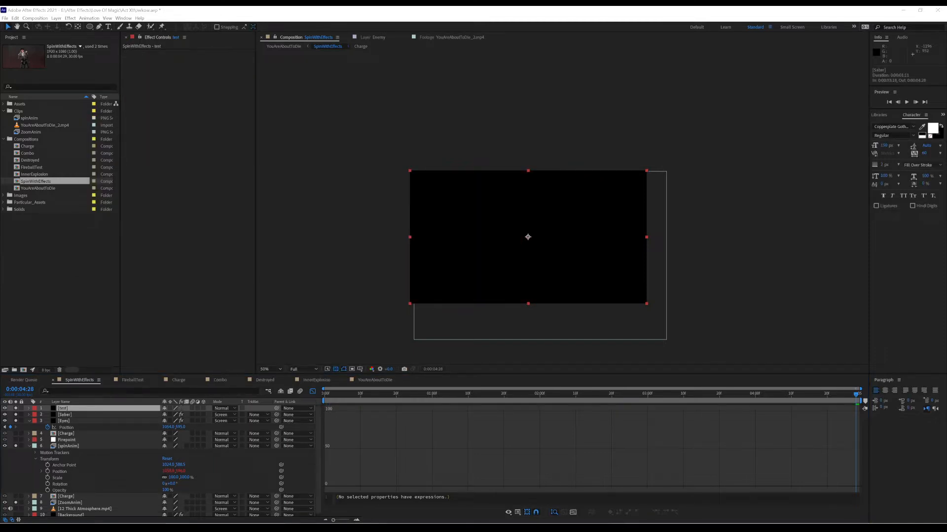
pyautogui.press('Return')
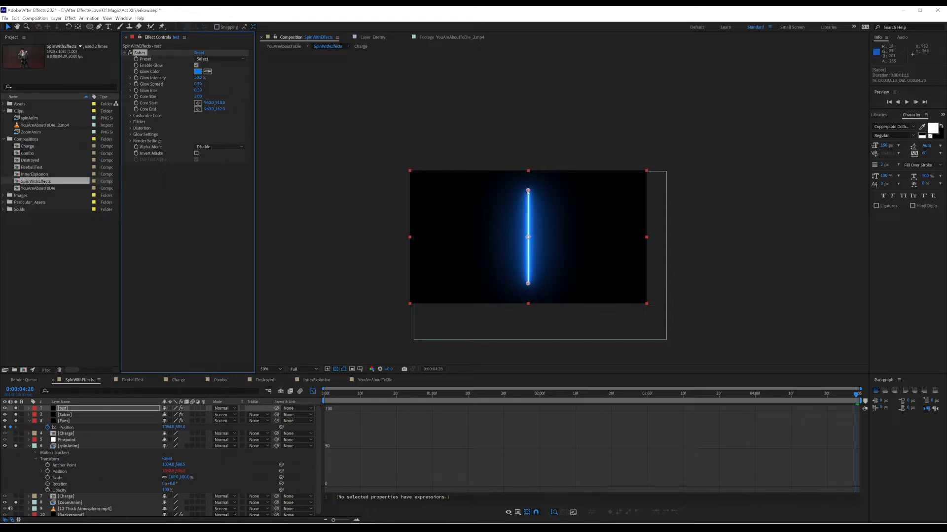
# Step: Move the test saber's core end to about 296, 494 and inspect the available core types
pyautogui.moveTo(527, 192); pyautogui.dragTo(446, 231)
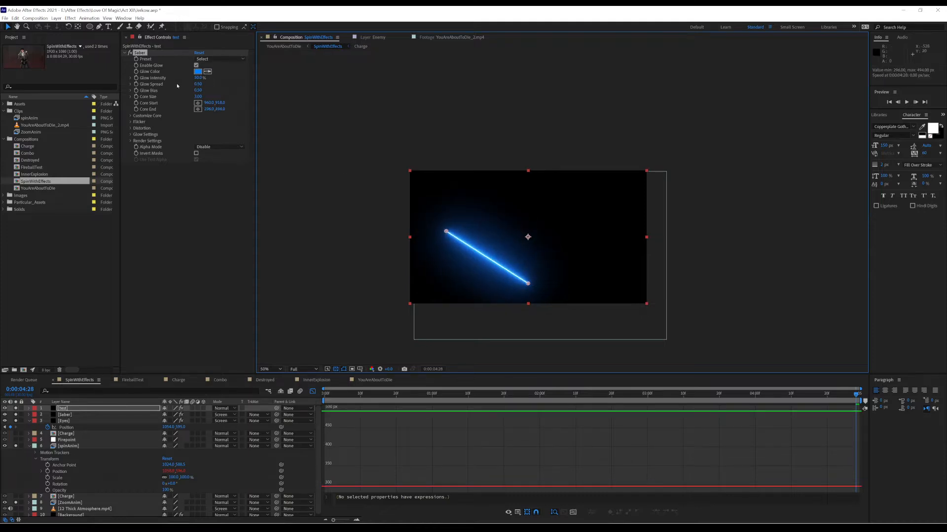
pyautogui.click(131, 116)
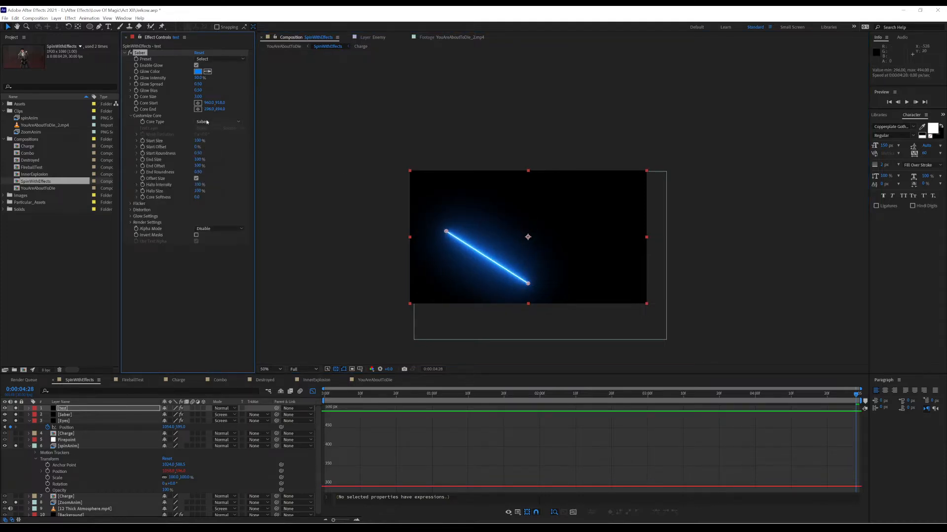
pyautogui.click(210, 122)
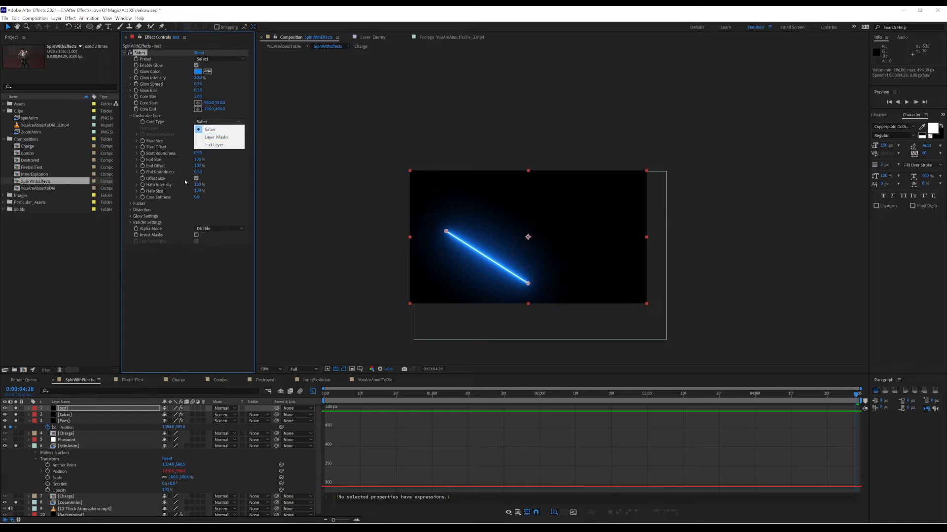
pyautogui.click(183, 247)
# Step: Set the test saber's start size to 149%, glow spread to 0.44 and glow intensity to 242%, and enlarge its core size
pyautogui.moveTo(197, 141); pyautogui.dragTo(220, 144)
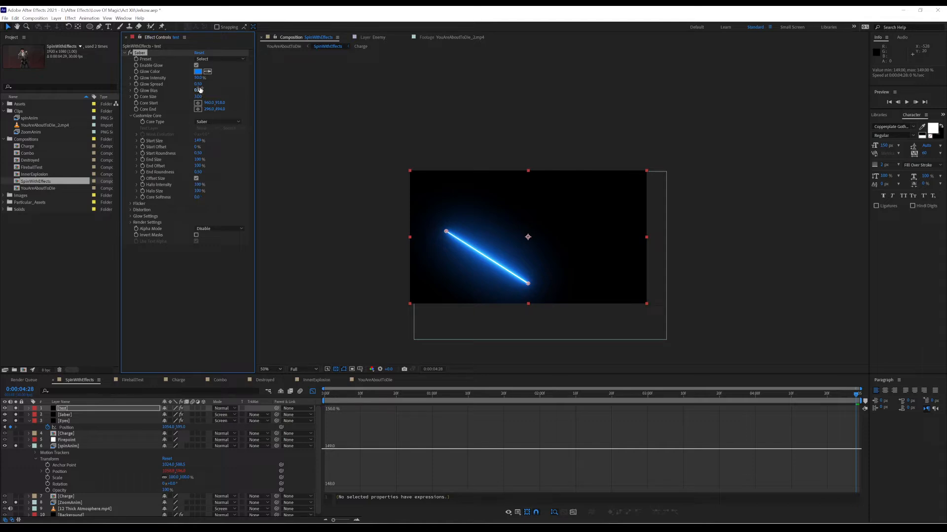
pyautogui.moveTo(198, 83)
pyautogui.mouseDown()
pyautogui.moveTo(184, 91)
pyautogui.moveTo(194, 90)
pyautogui.mouseUp()
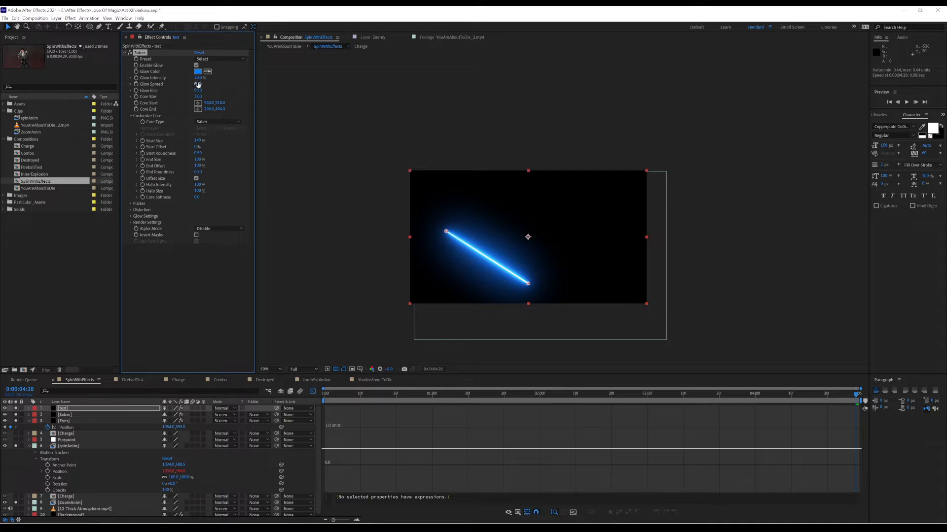
pyautogui.moveTo(200, 96); pyautogui.dragTo(275, 83)
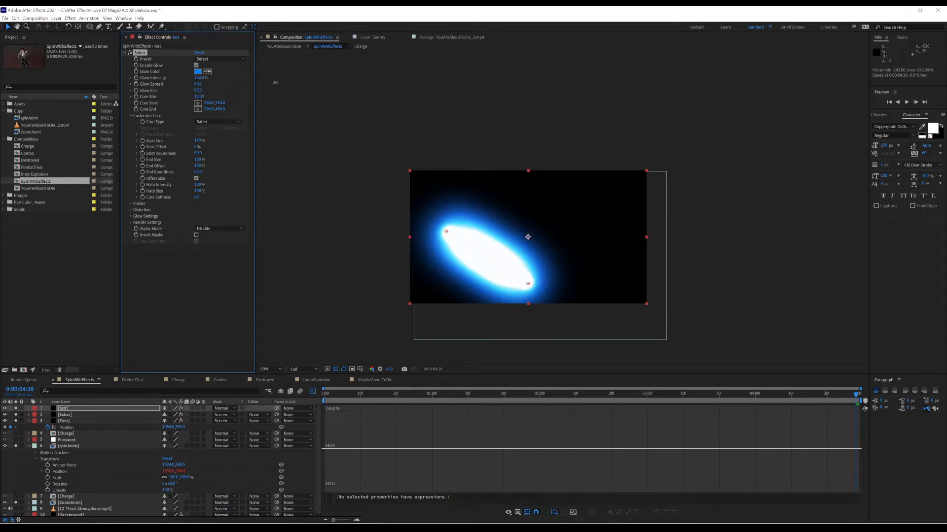
# Step: Lower the glow intensity to 70%, then raise the flicker intensity and set the flicker speed to 27.70, checking the flicker over time
pyautogui.click(131, 204)
pyautogui.click(229, 211)
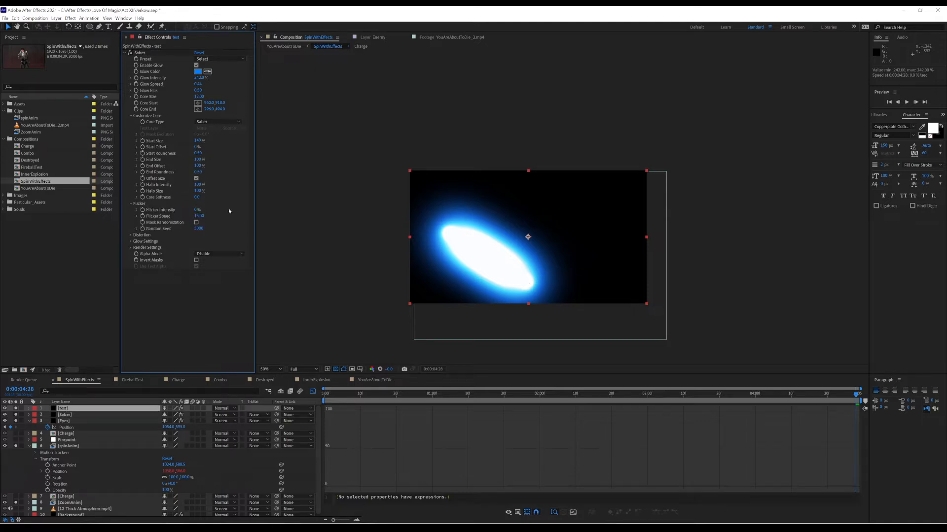
pyautogui.moveTo(201, 81); pyautogui.dragTo(154, 128)
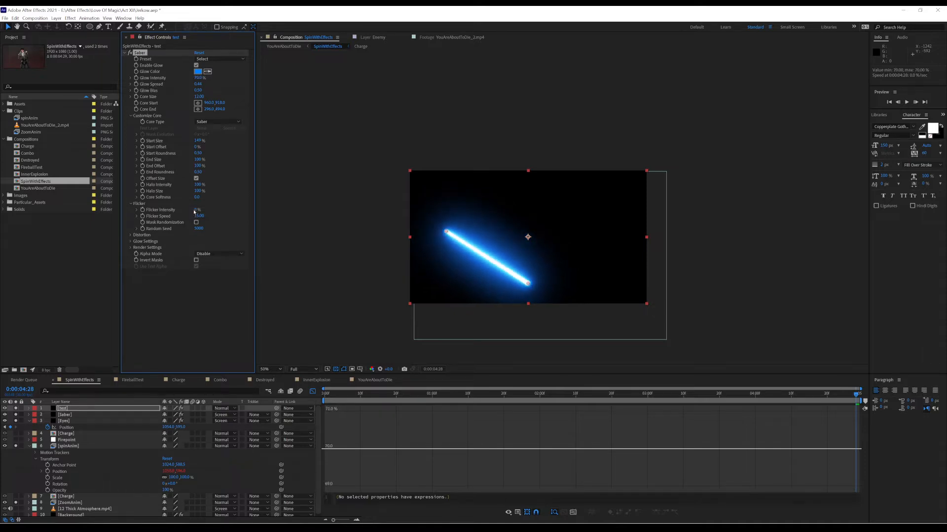
pyautogui.moveTo(225, 210); pyautogui.dragTo(263, 212)
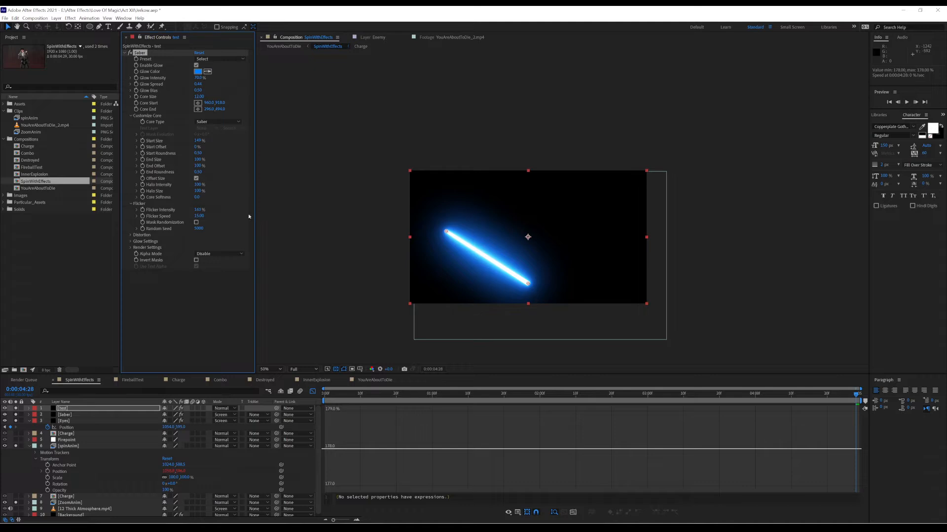
pyautogui.moveTo(195, 217); pyautogui.dragTo(258, 217)
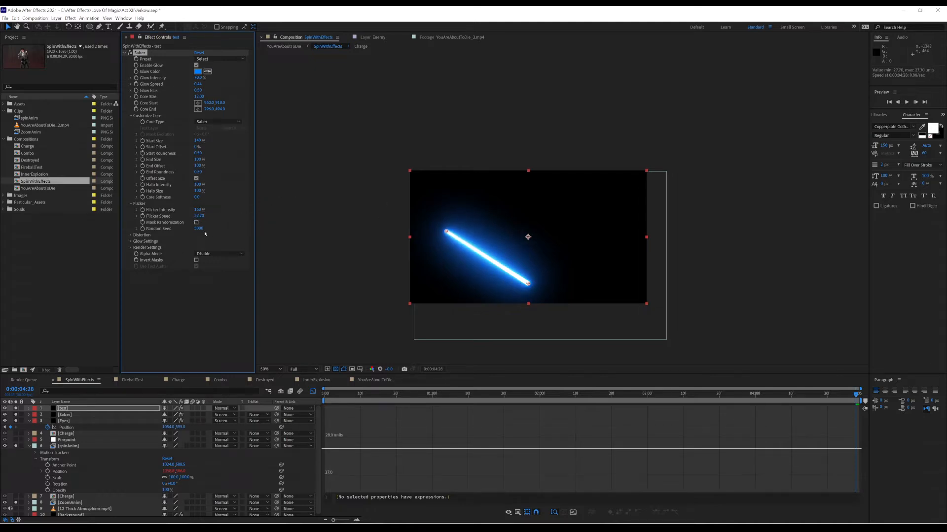
pyautogui.scroll(2, 528, 253)
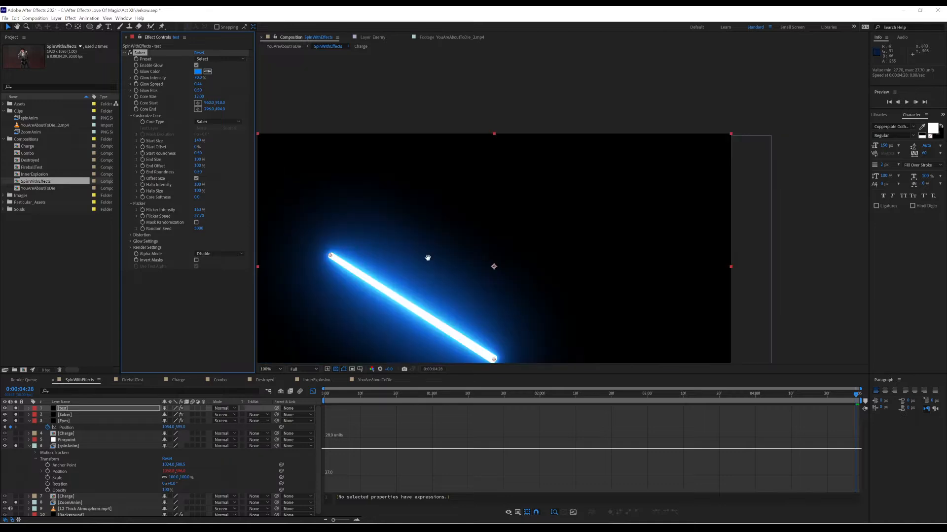
pyautogui.moveTo(343, 395)
pyautogui.mouseDown()
pyautogui.moveTo(419, 393)
pyautogui.moveTo(353, 393)
pyautogui.mouseUp()
# Step: Set the saber's glow distortion amount to 66 and core distortion amount to 71, and preview the animated result
pyautogui.click(134, 235)
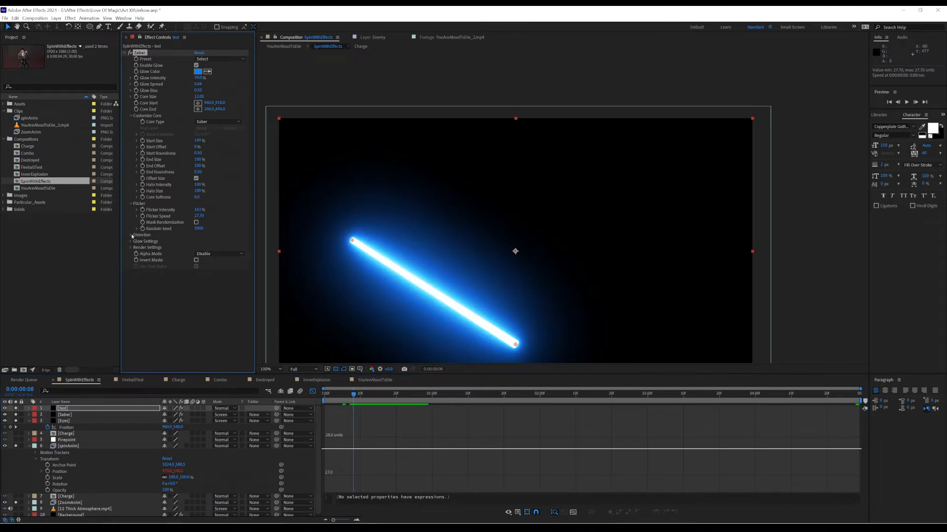
pyautogui.click(137, 242)
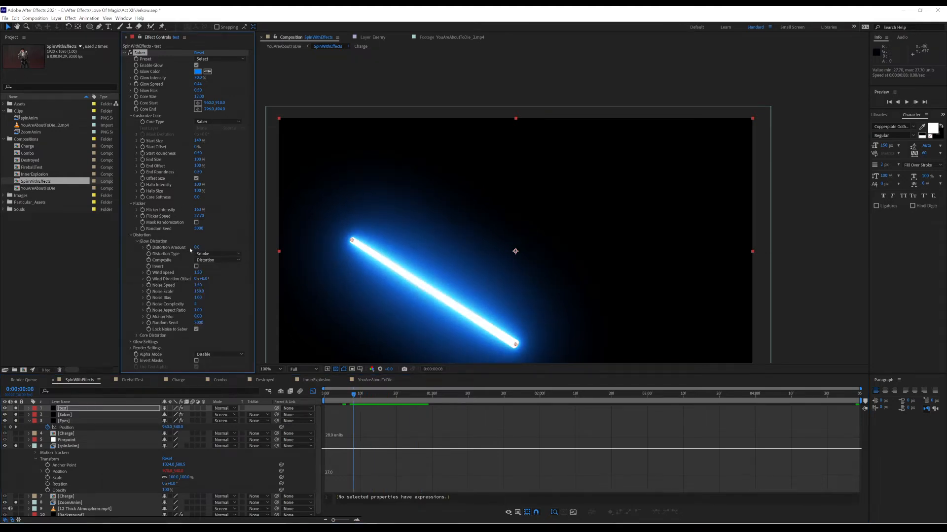
pyautogui.moveTo(197, 247); pyautogui.dragTo(227, 251)
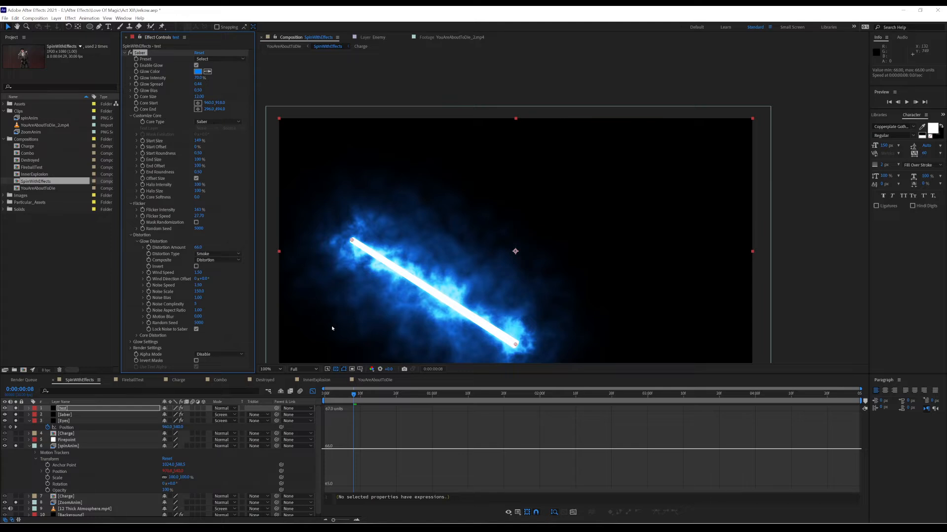
pyautogui.click(137, 335)
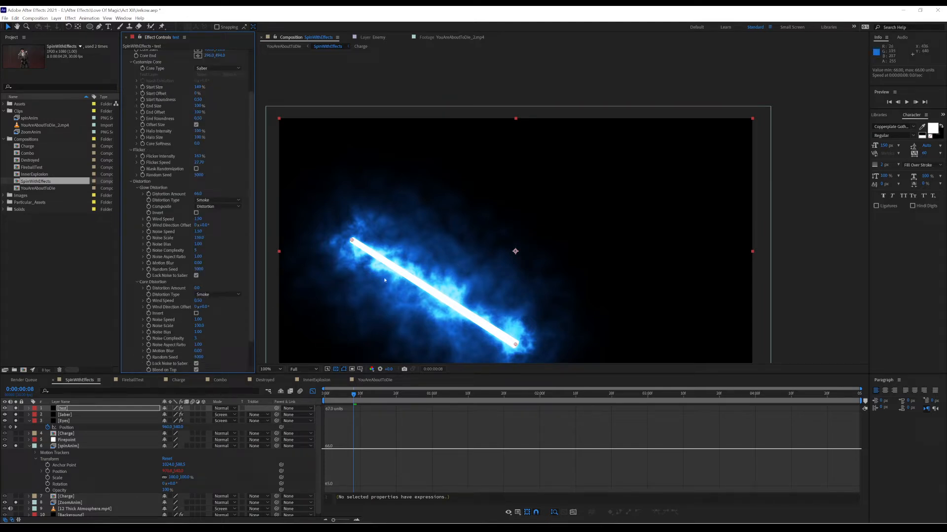
pyautogui.moveTo(196, 288); pyautogui.dragTo(391, 378)
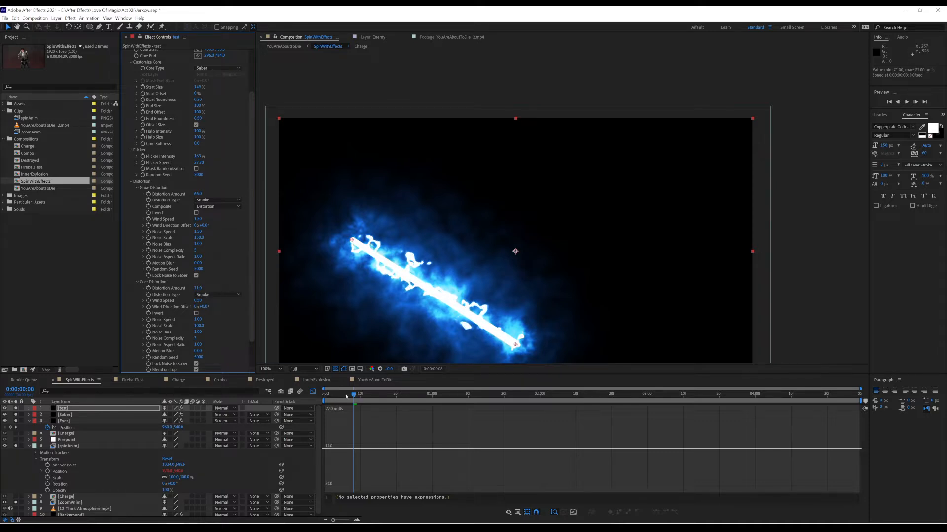
pyautogui.press('space')
pyautogui.press('space')
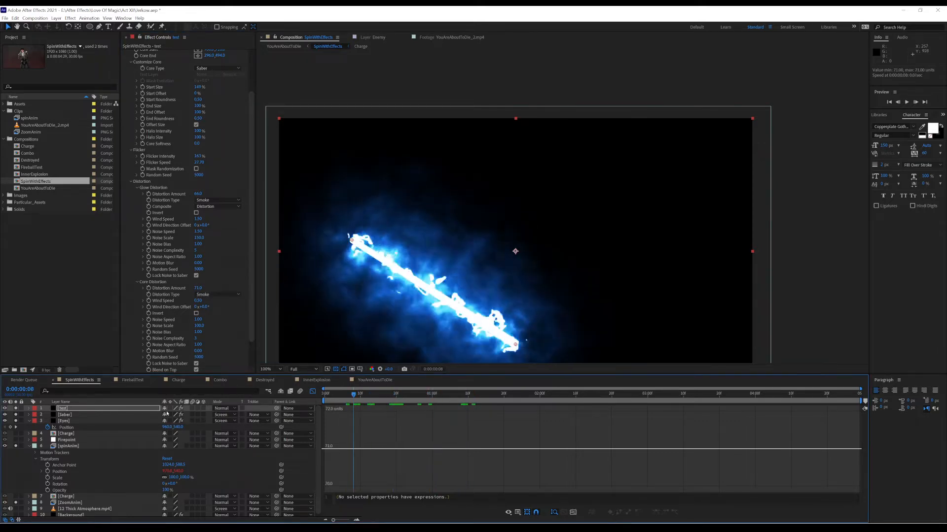
# Step: Delete the test layer and play the shot briefly from its first frame
pyautogui.click(108, 411)
pyautogui.press('Delete')
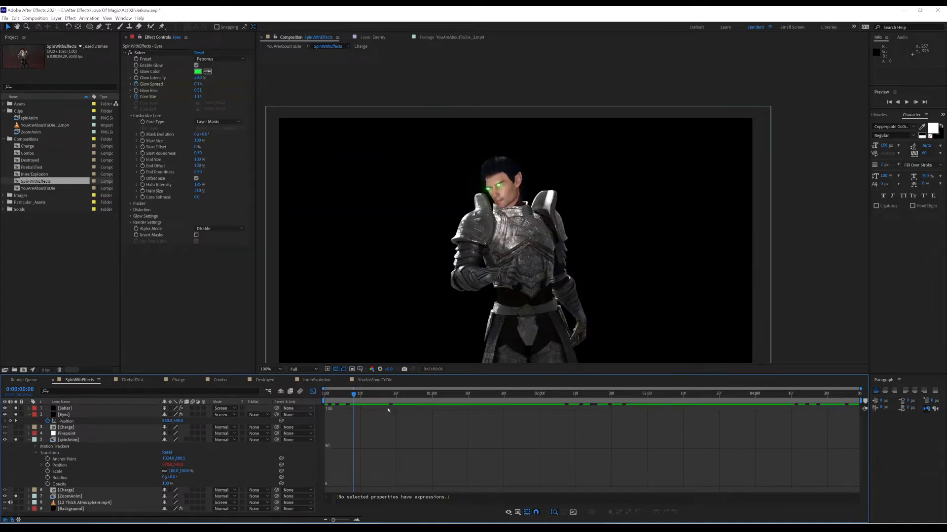
pyautogui.moveTo(354, 395); pyautogui.dragTo(323, 396)
pyautogui.press('space')
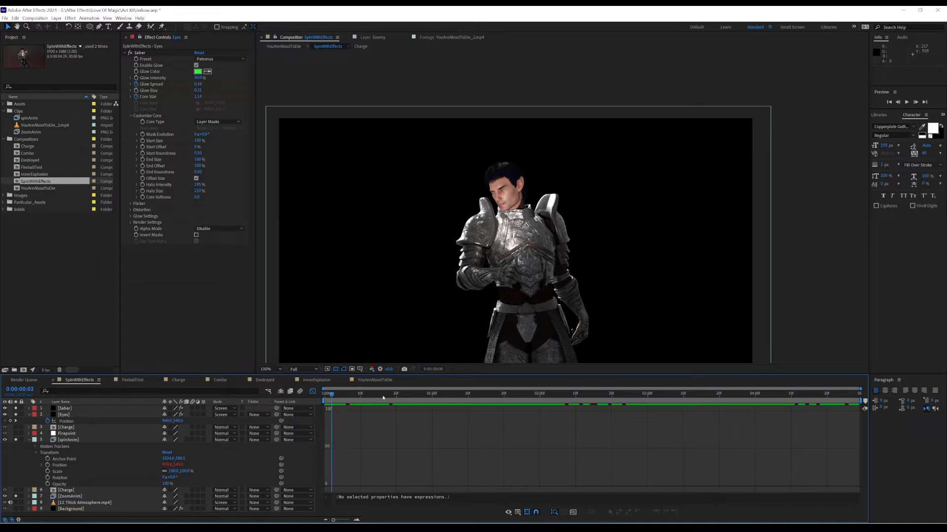
pyautogui.press('space')
# Step: With the upper Charge layer soloed, scrub from the first frame to 0:00:00:20 and reveal the layer's transform properties
pyautogui.moveTo(335, 396); pyautogui.dragTo(280, 446)
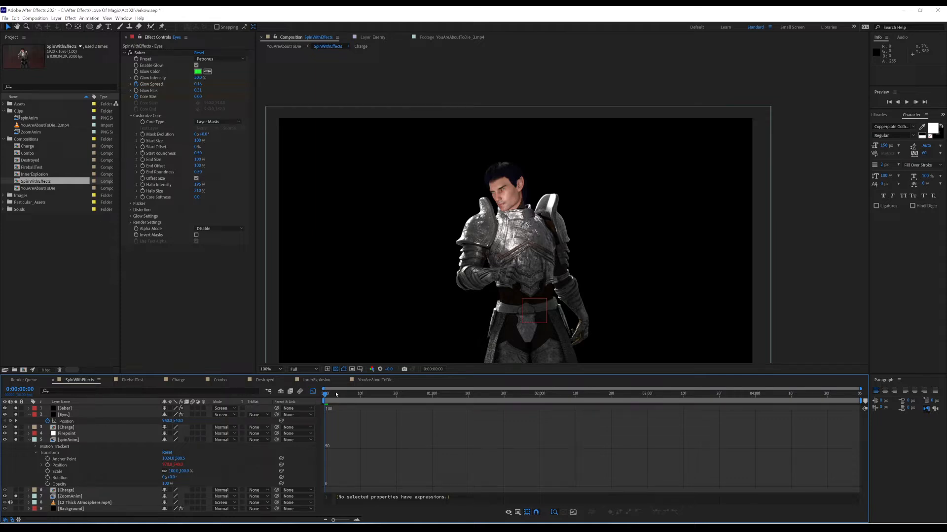
pyautogui.moveTo(336, 394); pyautogui.dragTo(394, 402)
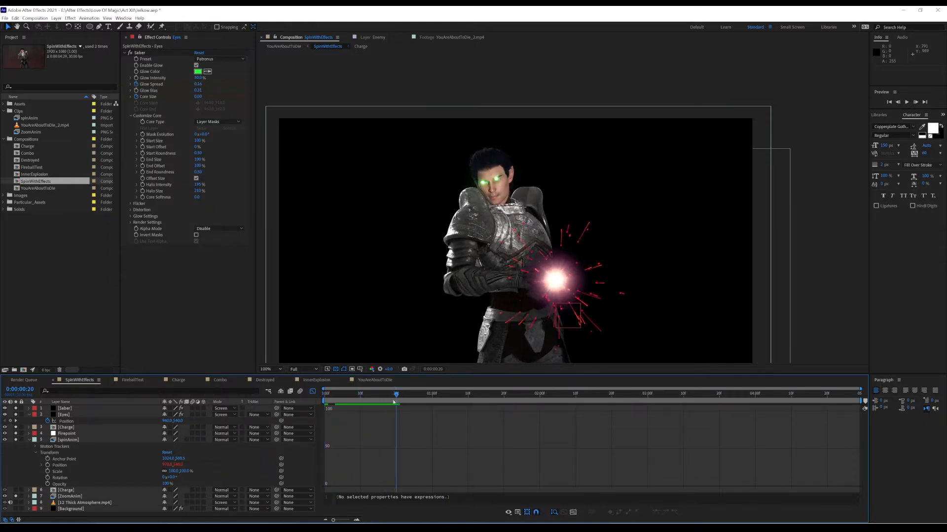
pyautogui.click(69, 427)
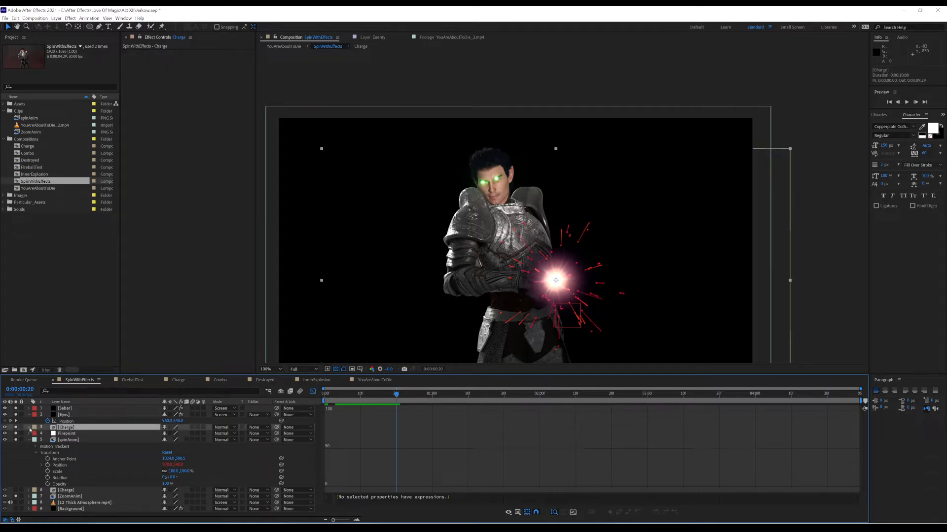
pyautogui.click(30, 429)
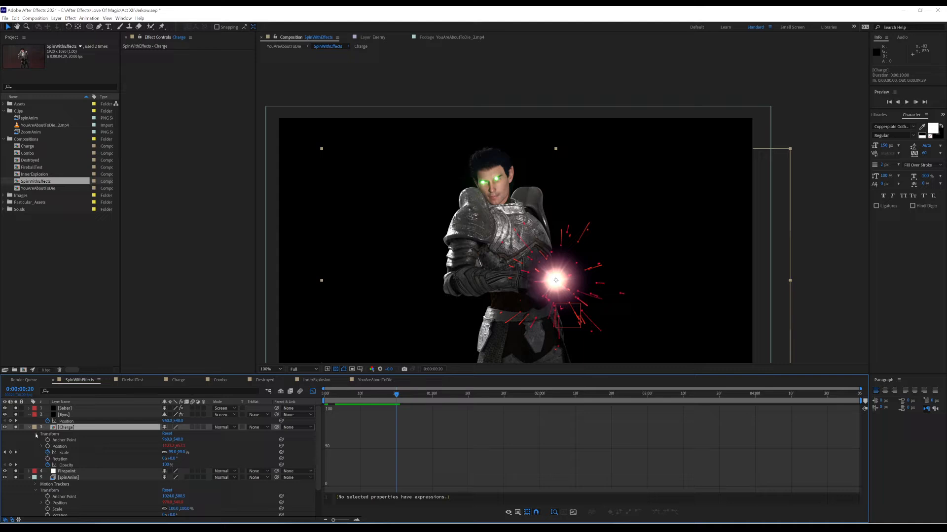
# Step: Open the Charge composition and compare its energy ball with and without the adjustment layer's Glow effect
pyautogui.doubleClick(66, 428)
pyautogui.moveTo(424, 395); pyautogui.dragTo(393, 399)
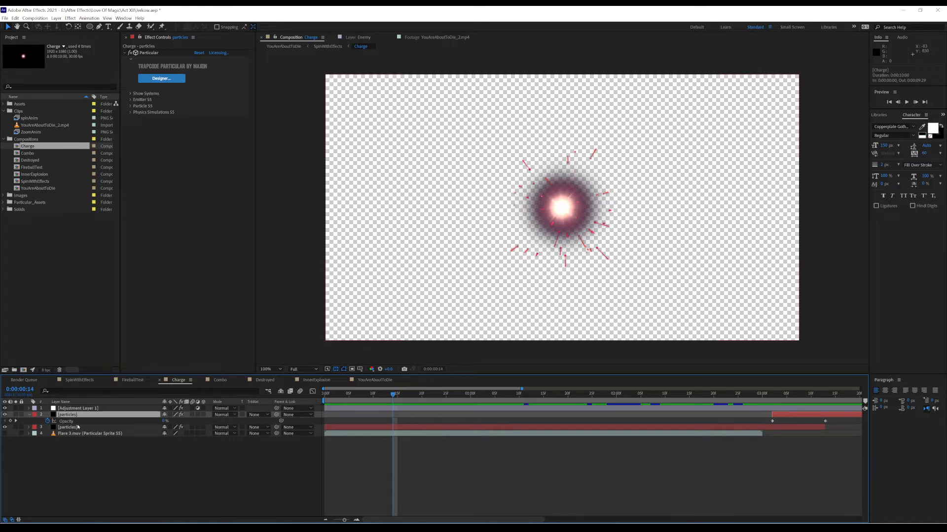
pyautogui.click(91, 409)
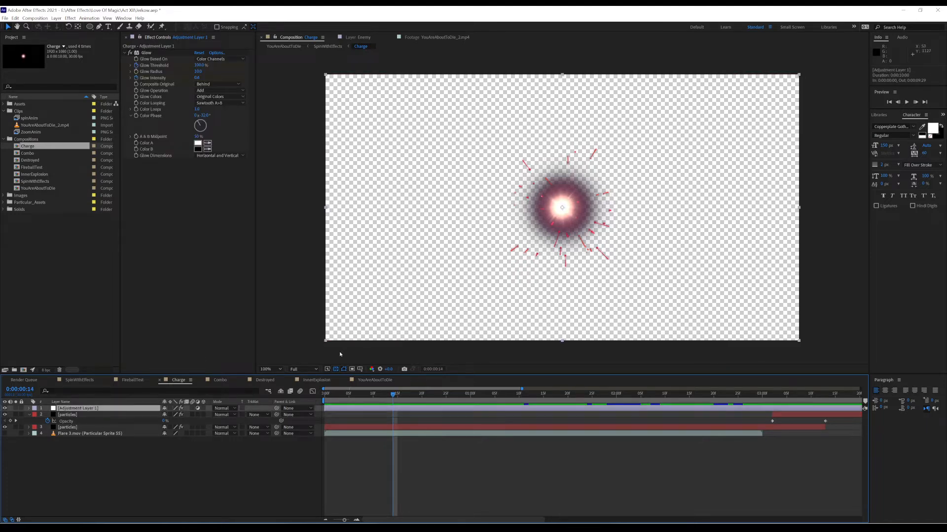
pyautogui.press('space')
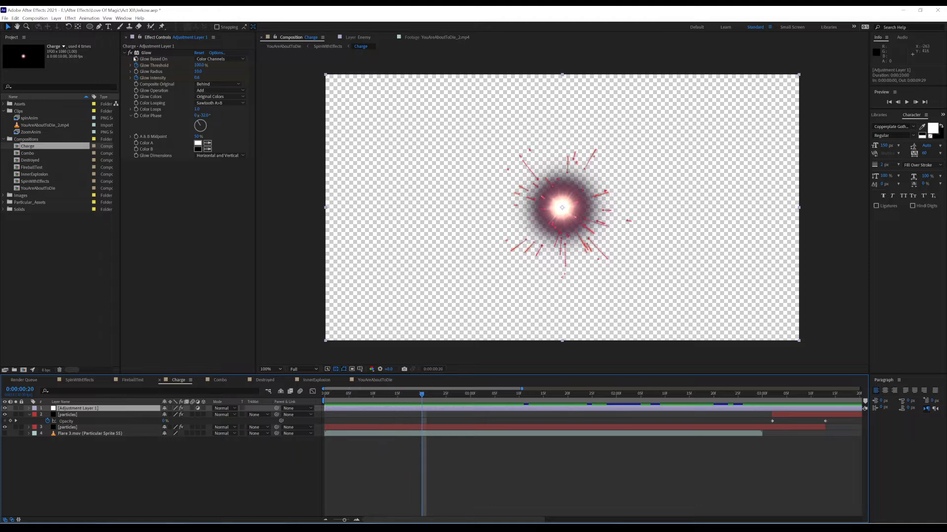
pyautogui.click(130, 52)
pyautogui.click(130, 52)
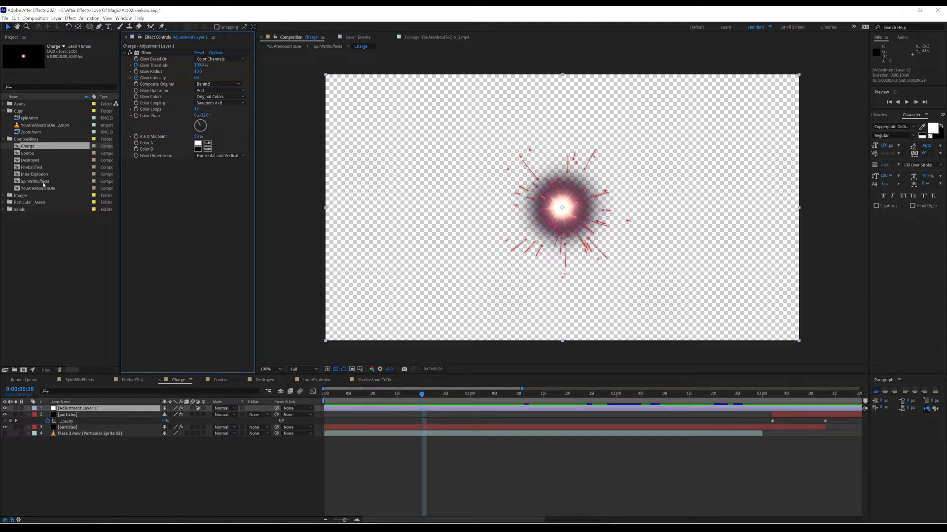
# Step: Return to the SpinWithEffects composition and examine the charge on the hand up close between 0:00:01:12 and 0:00:01:07
pyautogui.doubleClick(43, 182)
pyautogui.moveTo(390, 393); pyautogui.dragTo(475, 403)
pyautogui.scroll(1, 662, 255)
pyautogui.moveTo(655, 271); pyautogui.dragTo(506, 155)
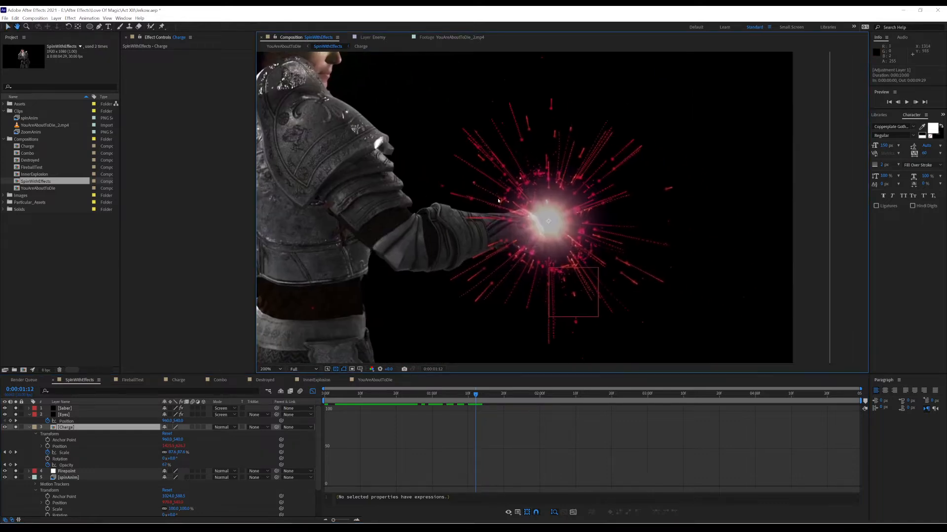
pyautogui.moveTo(475, 397)
pyautogui.mouseDown()
pyautogui.moveTo(503, 404)
pyautogui.moveTo(473, 405)
pyautogui.moveTo(503, 406)
pyautogui.moveTo(528, 394)
pyautogui.moveTo(457, 395)
pyautogui.mouseUp()
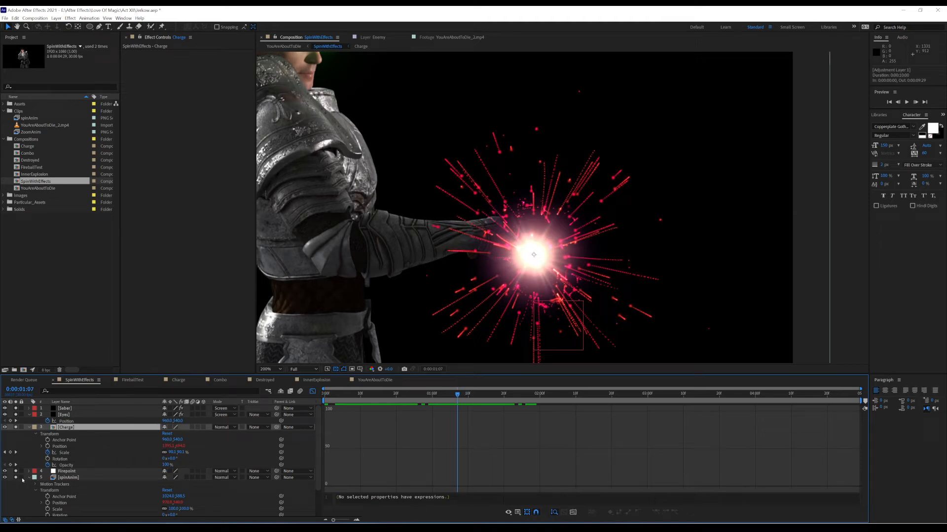
# Step: Scrub from 0:00:01:07 through 0:00:02:25 to 0:00:03:25 to examine how the charge effect continues through the spin
pyautogui.scroll(-3, 21, 482)
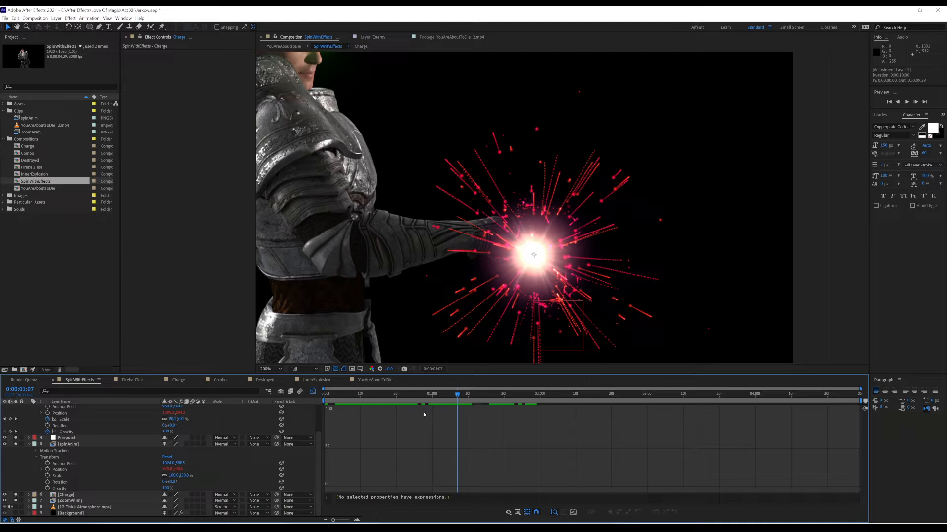
pyautogui.moveTo(453, 398); pyautogui.dragTo(631, 395)
pyautogui.scroll(-1, 434, 300)
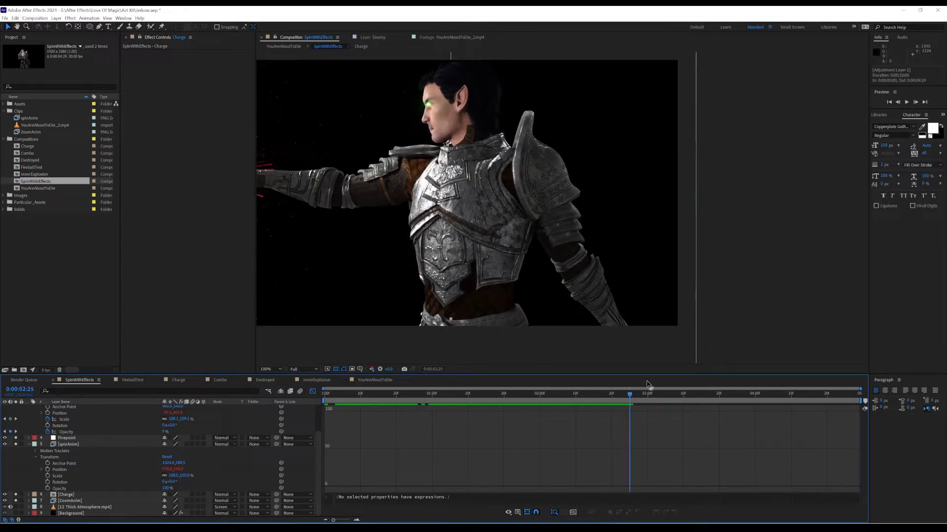
pyautogui.moveTo(635, 397); pyautogui.dragTo(733, 402)
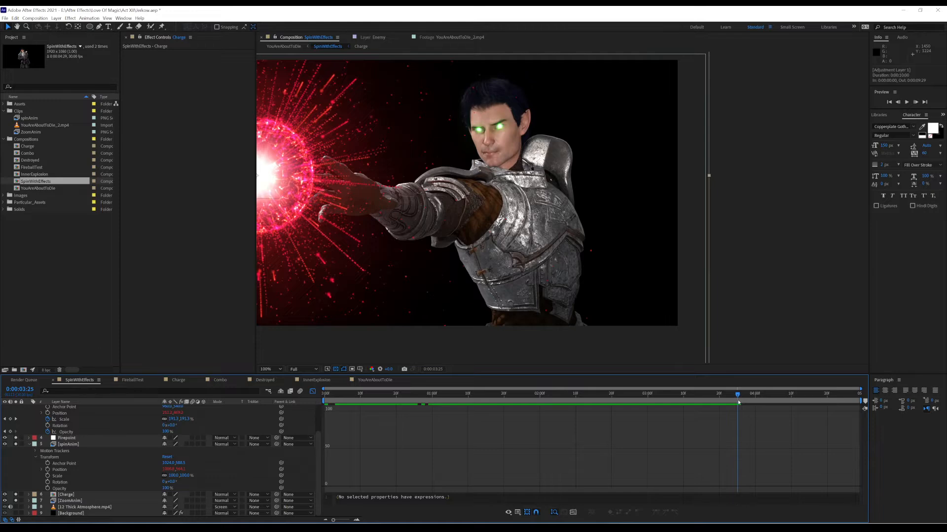
# Step: Solo the Thick Atmosphere video layer at 0:00:00:04 and scrub to 0:00:00:23 to view the smoke behind the character
pyautogui.moveTo(738, 403); pyautogui.dragTo(339, 355)
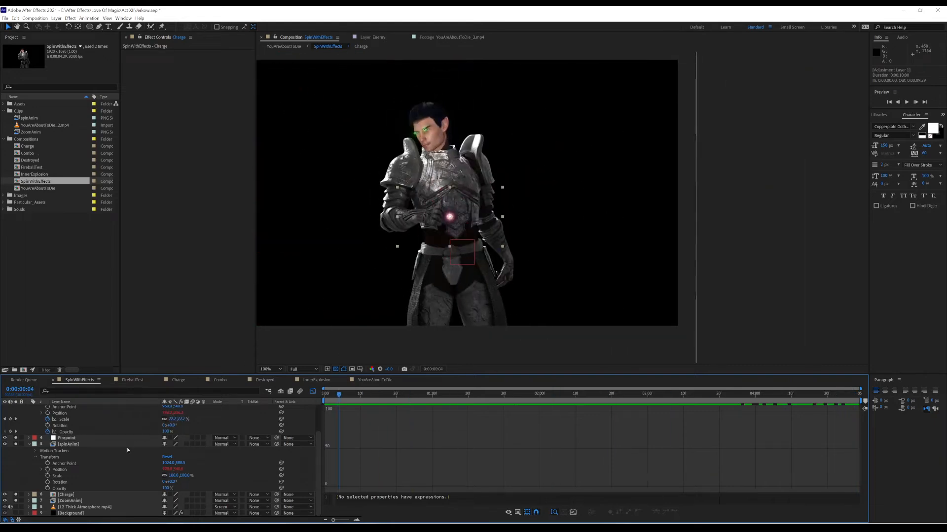
pyautogui.click(16, 507)
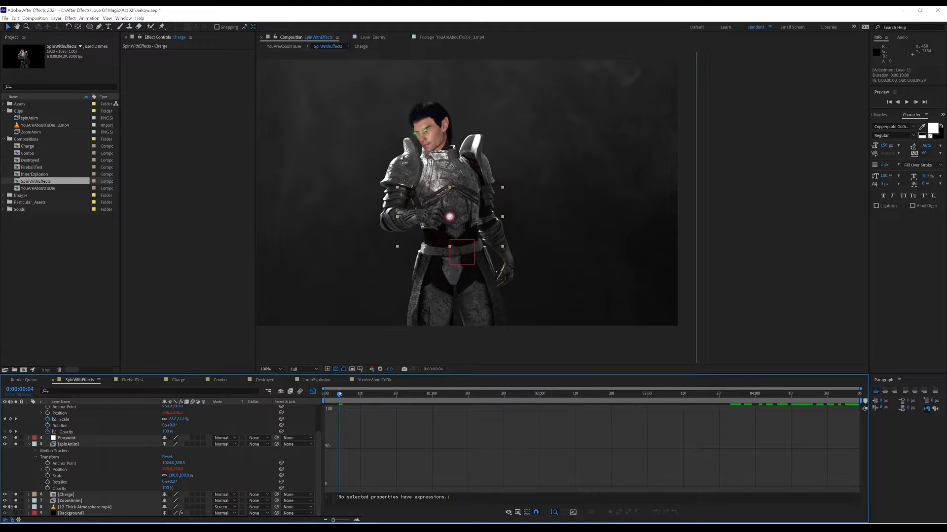
pyautogui.moveTo(339, 395); pyautogui.dragTo(407, 419)
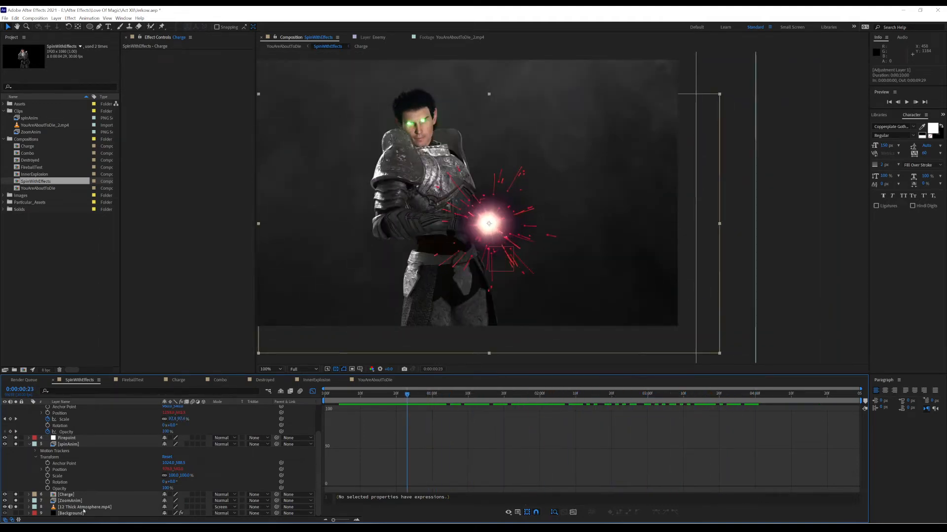
# Step: Solo the Background layer as well and preview the SpinWithEffects shot up to 0:00:04:11, returning to the start frame
pyautogui.click(15, 514)
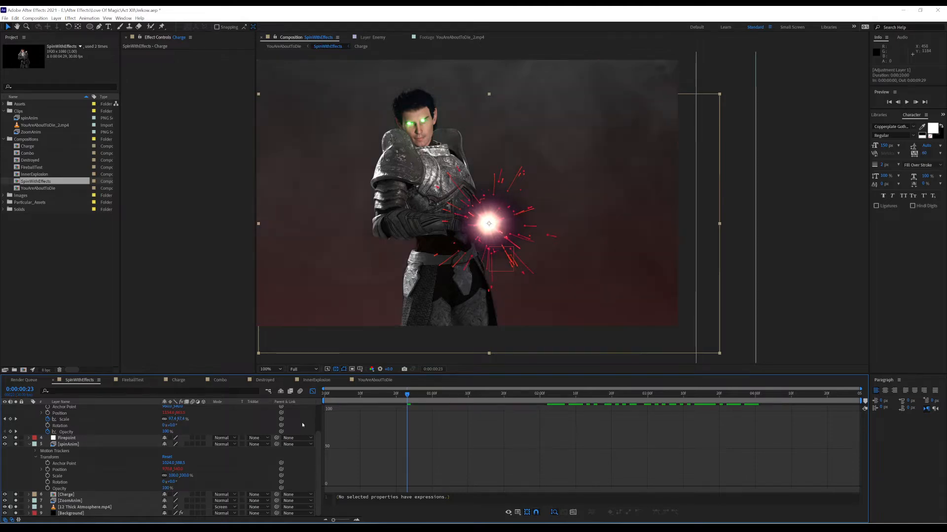
pyautogui.moveTo(347, 395); pyautogui.dragTo(370, 396)
pyautogui.press('space')
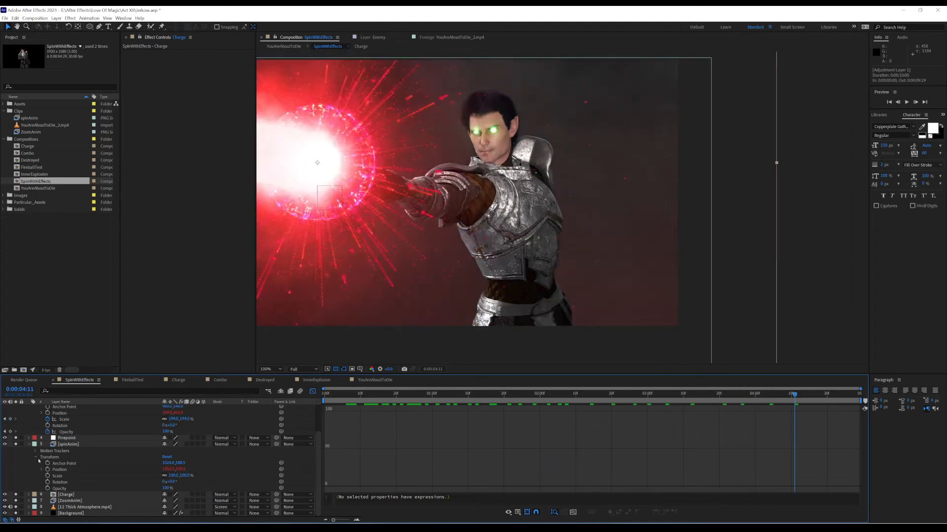
pyautogui.scroll(2, 25, 424)
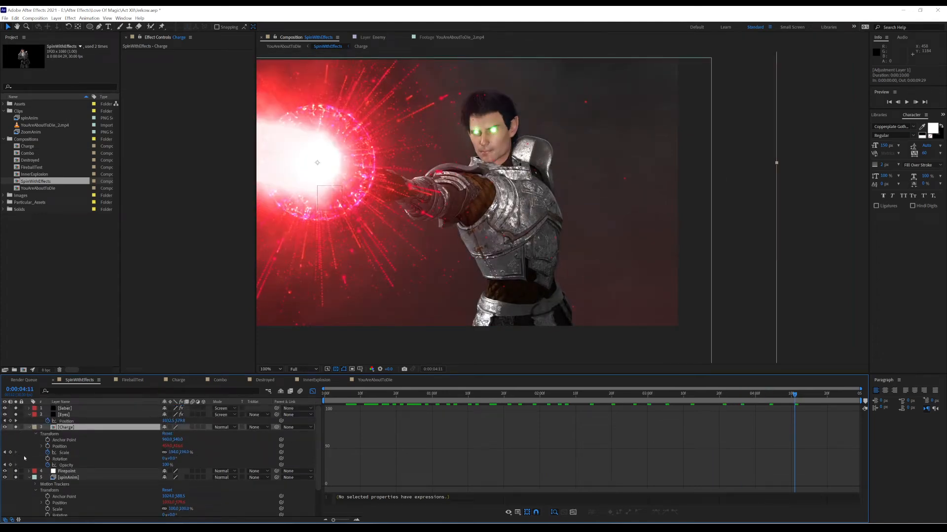
pyautogui.scroll(-2, 24, 459)
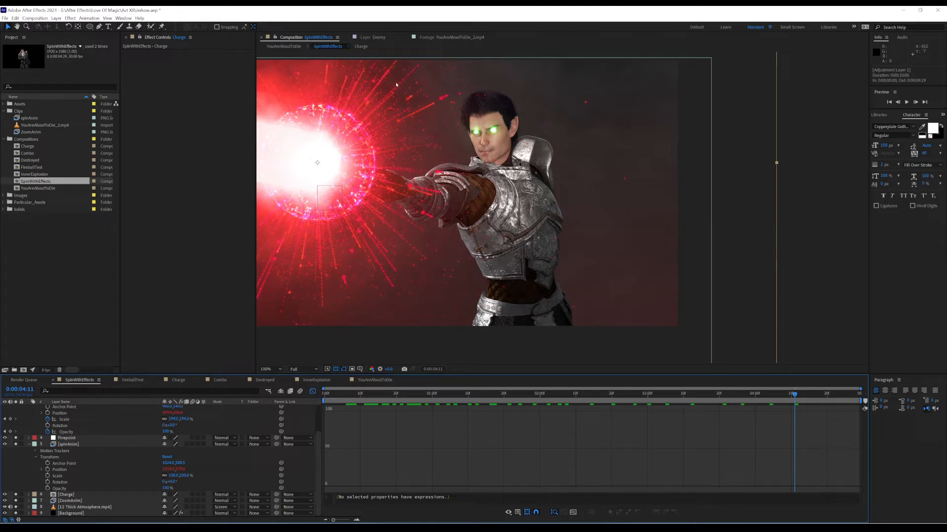
pyautogui.click(392, 393)
pyautogui.moveTo(384, 396); pyautogui.dragTo(213, 287)
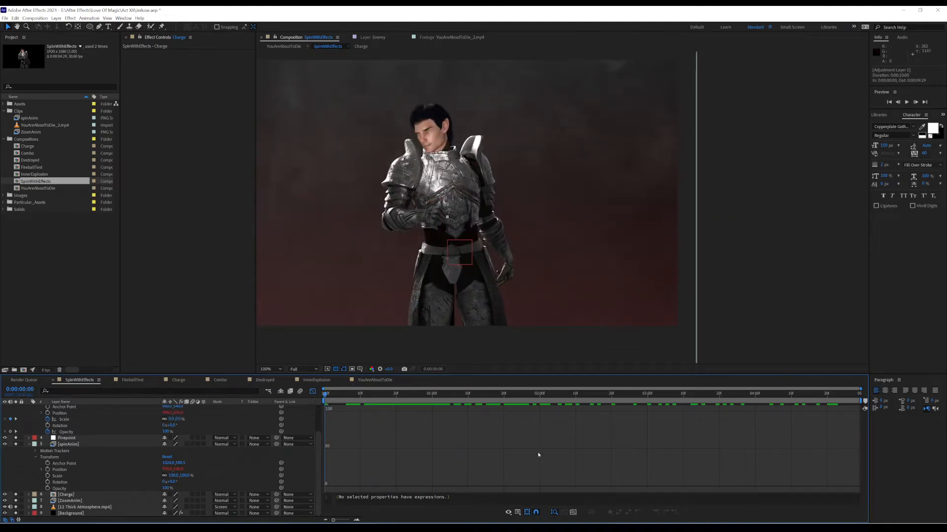
# Step: Open the Destroyed composition and examine the complete top-down shot at its first frames
pyautogui.doubleClick(35, 160)
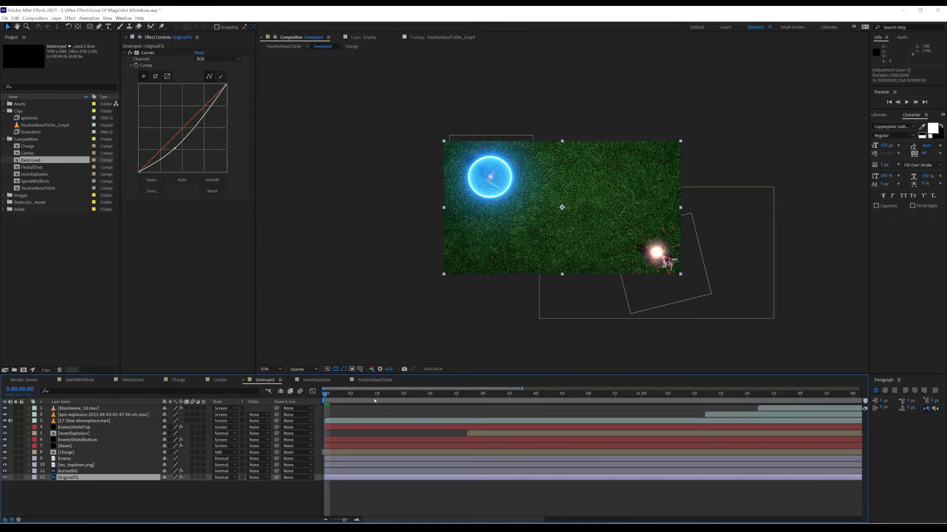
pyautogui.press('.')
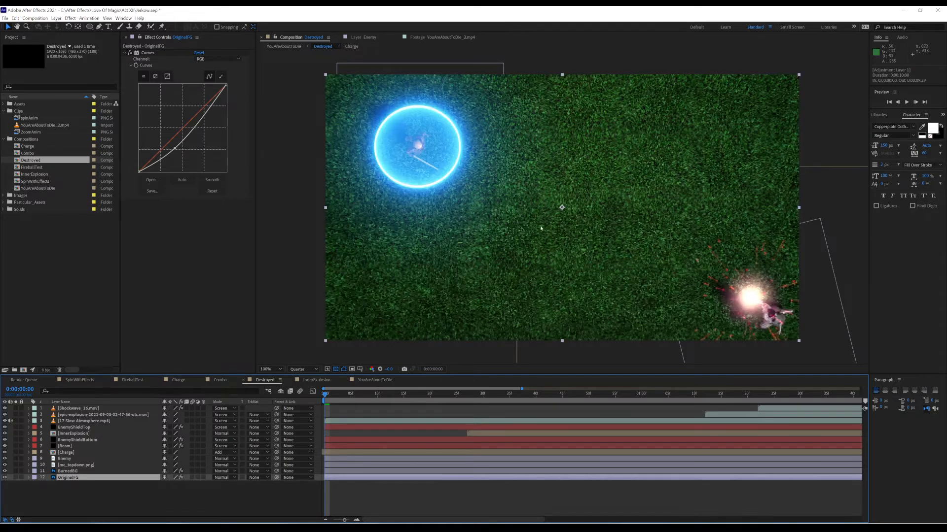
pyautogui.moveTo(541, 228); pyautogui.dragTo(473, 188)
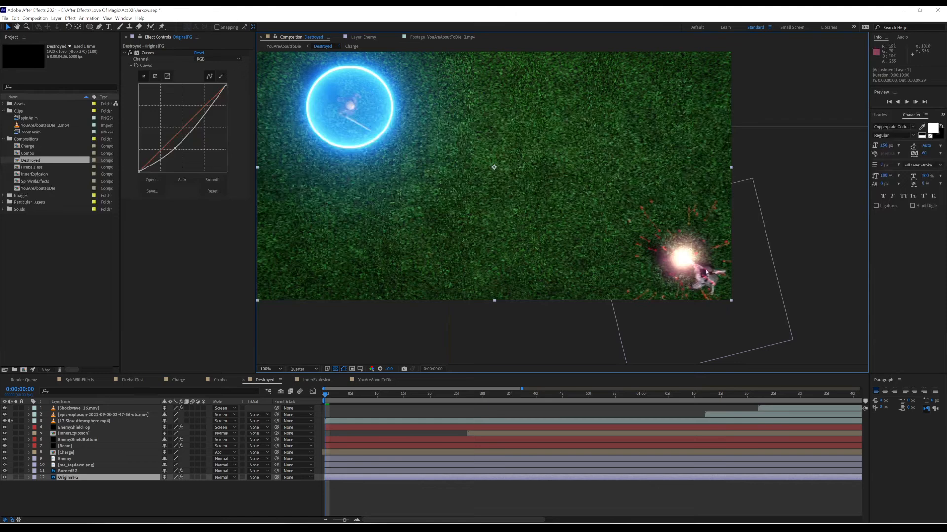
pyautogui.moveTo(338, 396)
pyautogui.mouseDown()
pyautogui.moveTo(352, 396)
pyautogui.moveTo(322, 396)
pyautogui.mouseUp()
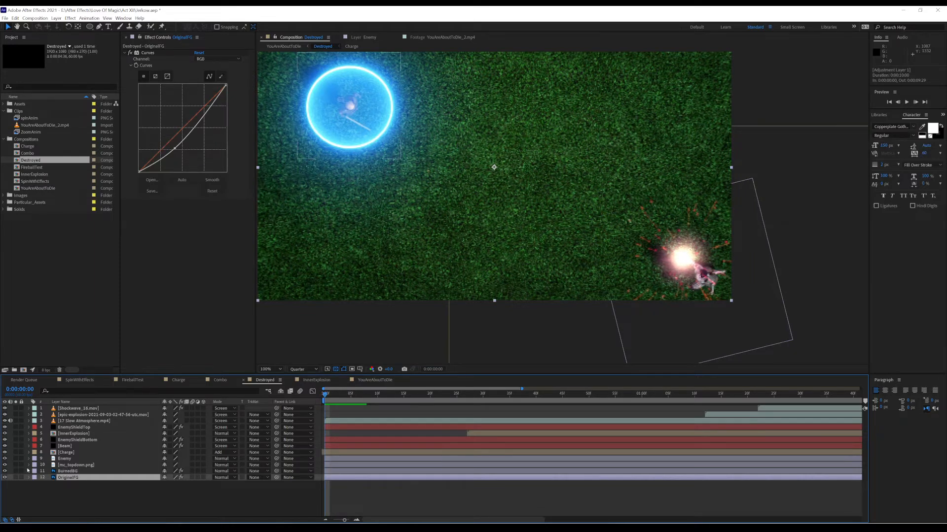
# Step: Hide every layer except the original grass layer at the bottom of the stack and set the preview resolution to Full
pyautogui.moveTo(4, 478); pyautogui.dragTo(5, 408)
pyautogui.click(67, 494)
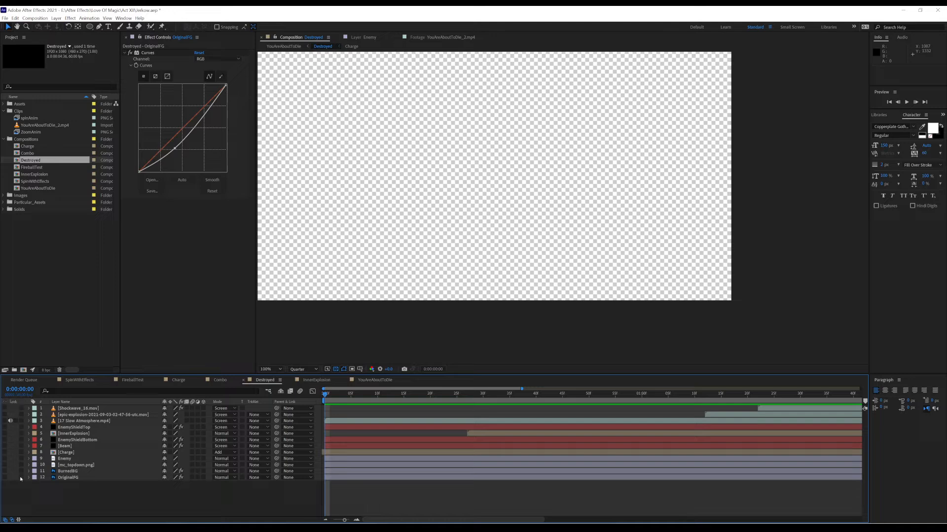
pyautogui.click(5, 478)
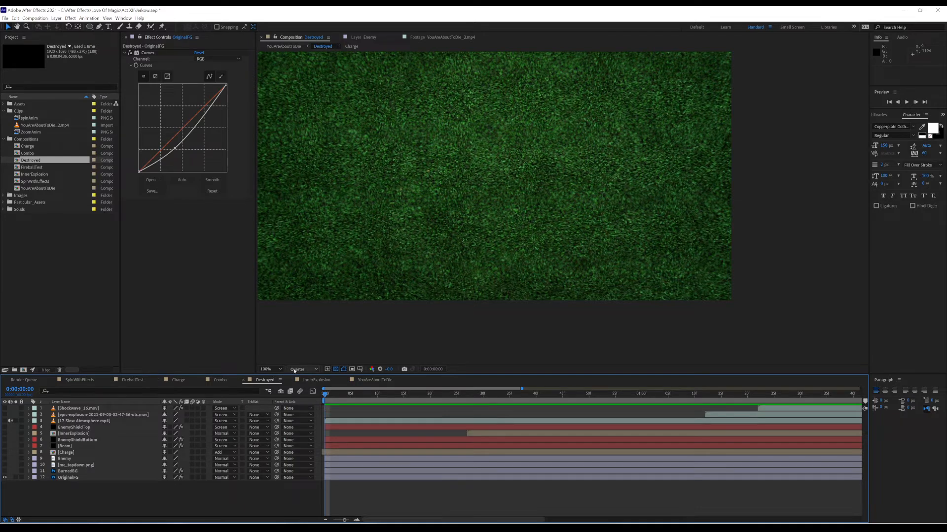
pyautogui.click(303, 370)
pyautogui.click(298, 390)
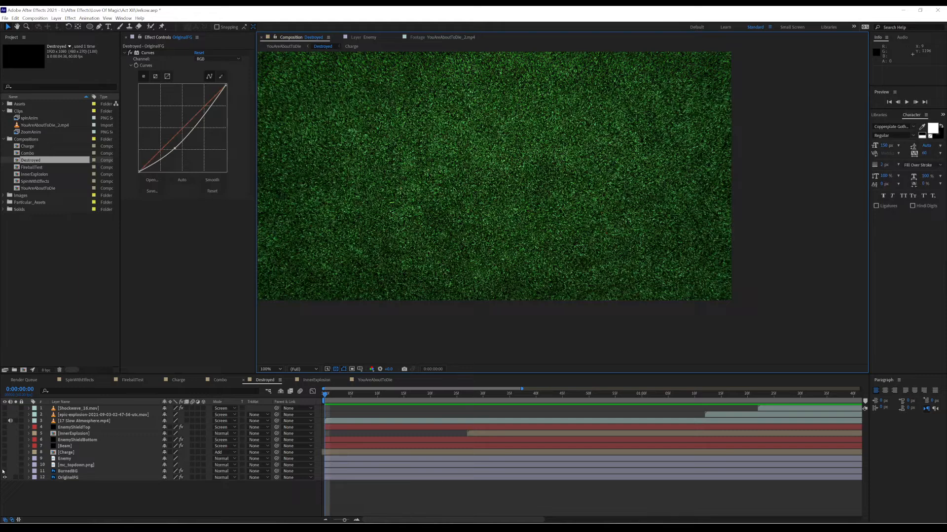
# Step: Show the BurnedBG layer and play the composition to 0:00:02:18 to view the burn spreading, returning to the start frame
pyautogui.click(4, 472)
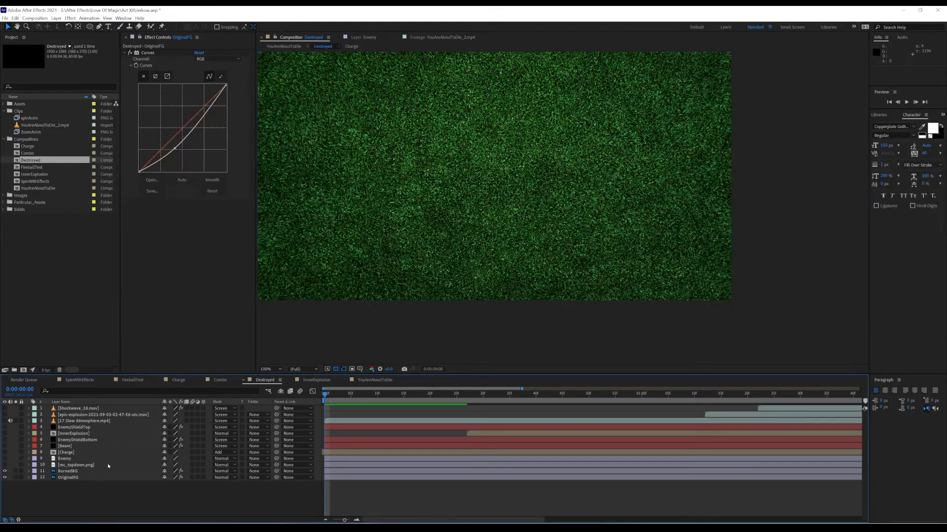
pyautogui.press('space')
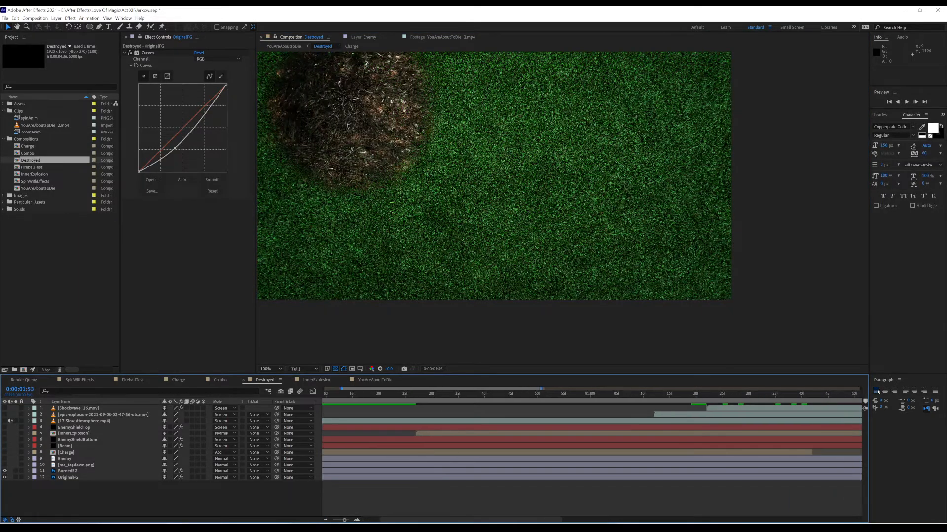
pyautogui.moveTo(346, 521)
pyautogui.mouseDown()
pyautogui.moveTo(298, 521)
pyautogui.moveTo(345, 520)
pyautogui.moveTo(328, 522)
pyautogui.mouseUp()
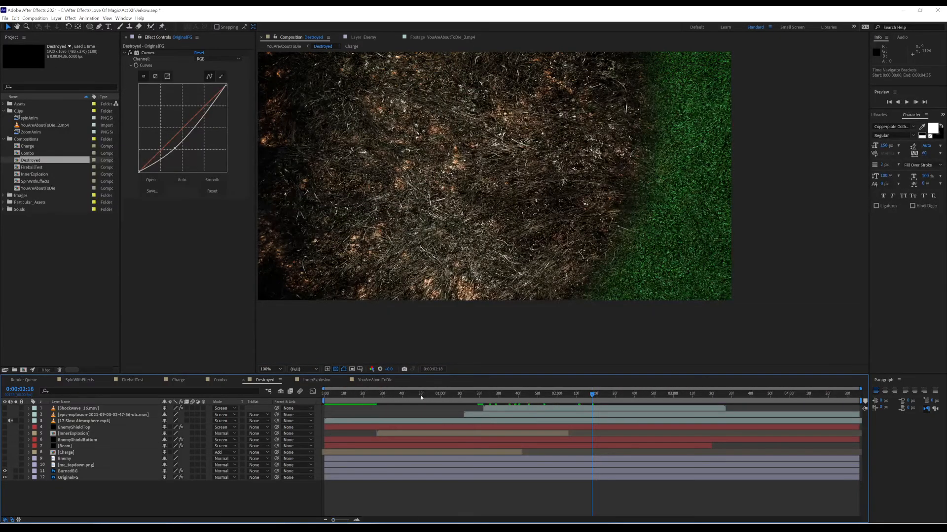
pyautogui.moveTo(386, 396)
pyautogui.mouseDown()
pyautogui.moveTo(339, 395)
pyautogui.moveTo(657, 405)
pyautogui.moveTo(264, 413)
pyautogui.mouseUp()
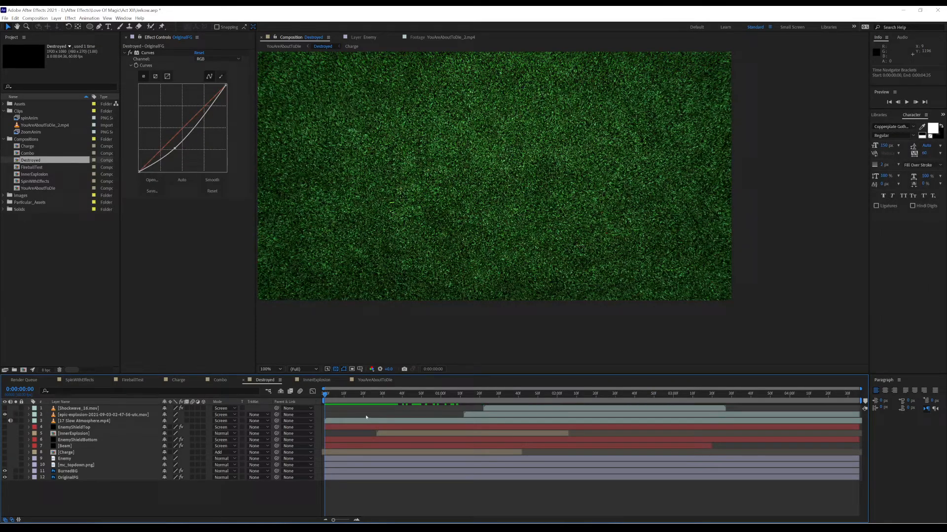
# Step: With the epic-explosion footage visible, scrub through 0:00:01:36 to 0:00:03:41 to examine how it covers the burn, and return to the start
pyautogui.moveTo(338, 400); pyautogui.dragTo(510, 421)
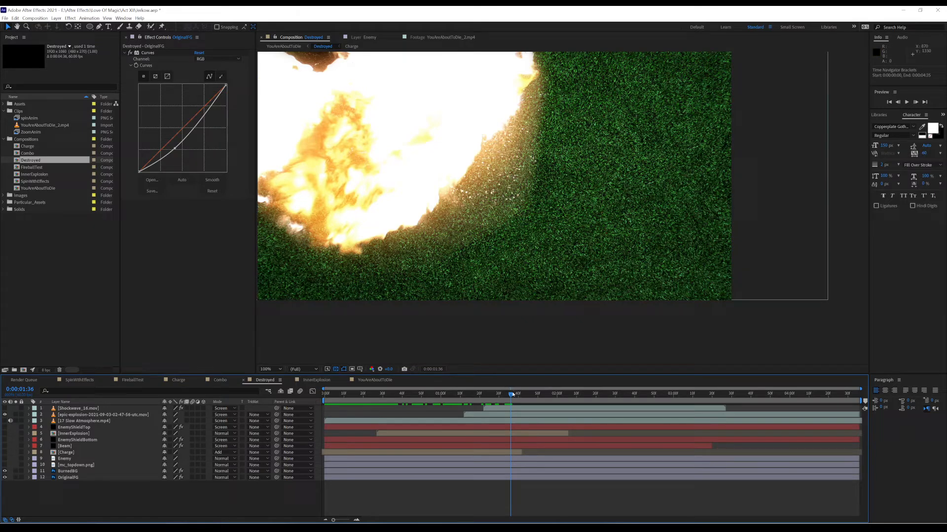
pyautogui.moveTo(512, 394); pyautogui.dragTo(753, 403)
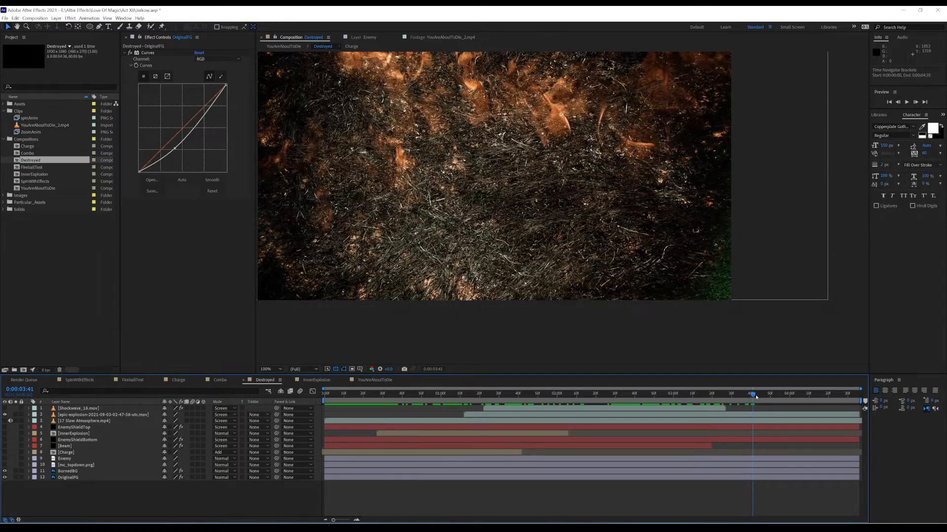
pyautogui.moveTo(754, 394); pyautogui.dragTo(306, 435)
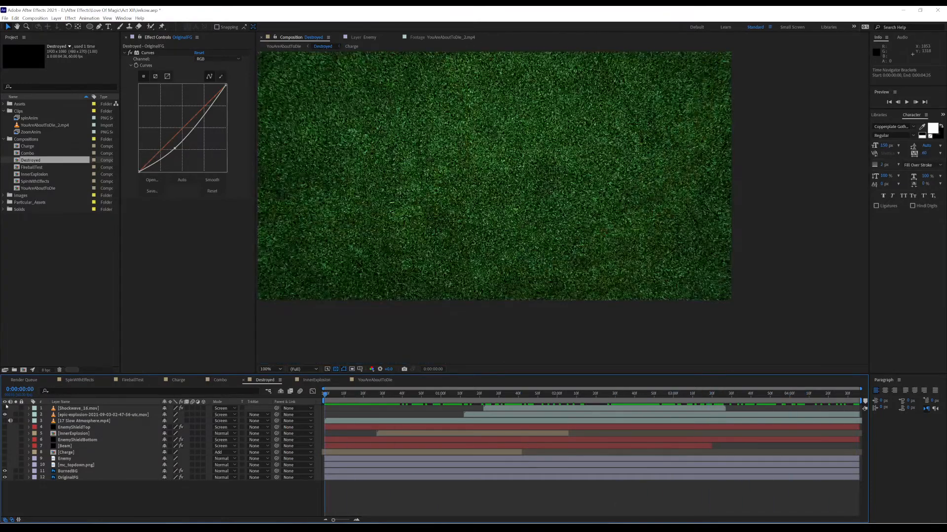
# Step: Show the Enemy and mc_topdown.png character layers and preview them up to 0:00:02:58, returning to the start frame
pyautogui.click(5, 459)
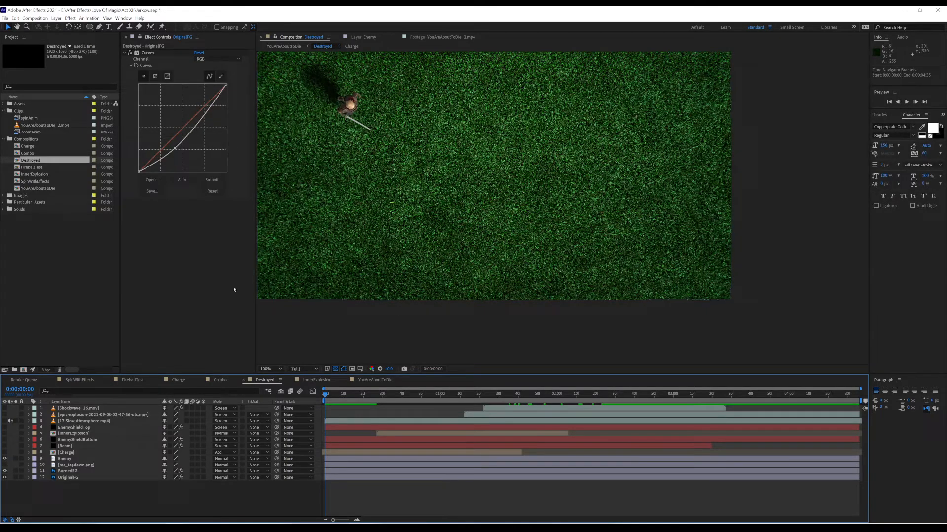
pyautogui.click(5, 465)
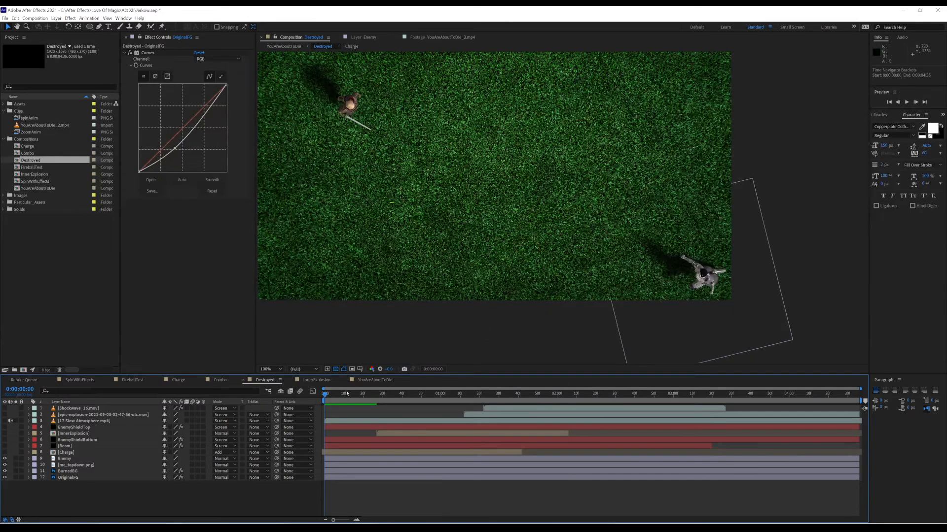
pyautogui.press('space')
pyautogui.press('space')
pyautogui.press('space')
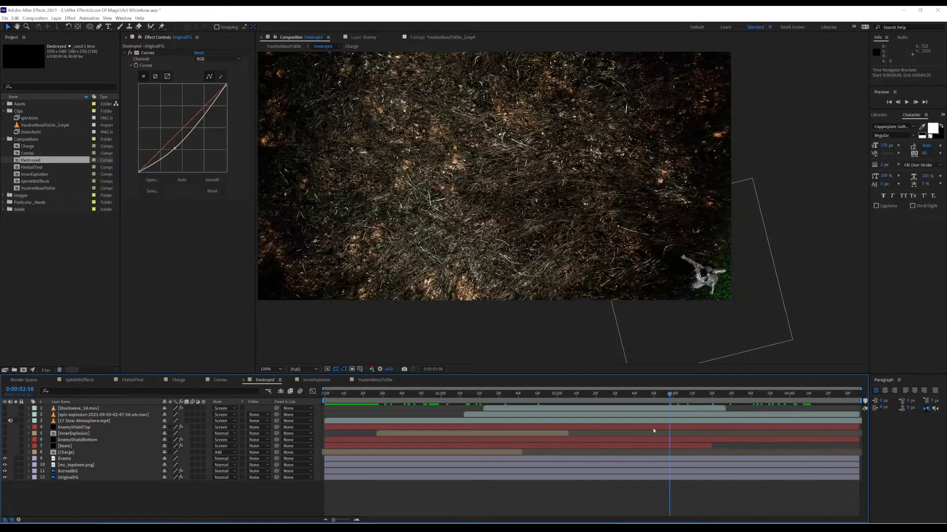
pyautogui.moveTo(559, 428); pyautogui.dragTo(313, 427)
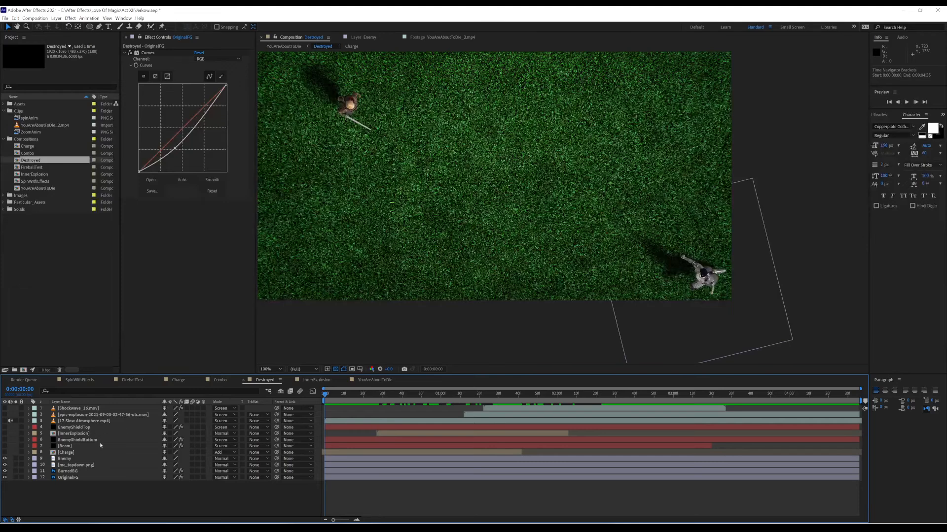
# Step: Show the Beam layer, preview its first frames, and display its Saber effect settings
pyautogui.click(5, 446)
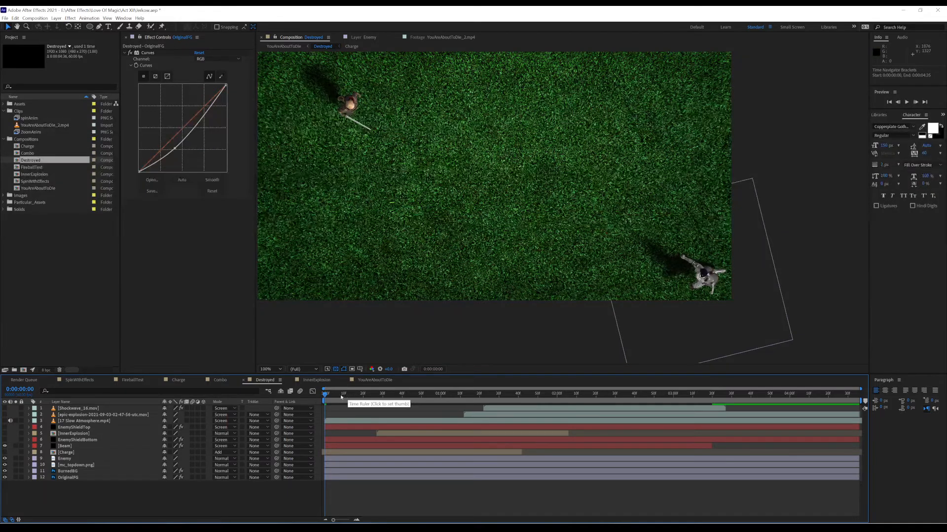
pyautogui.press('space')
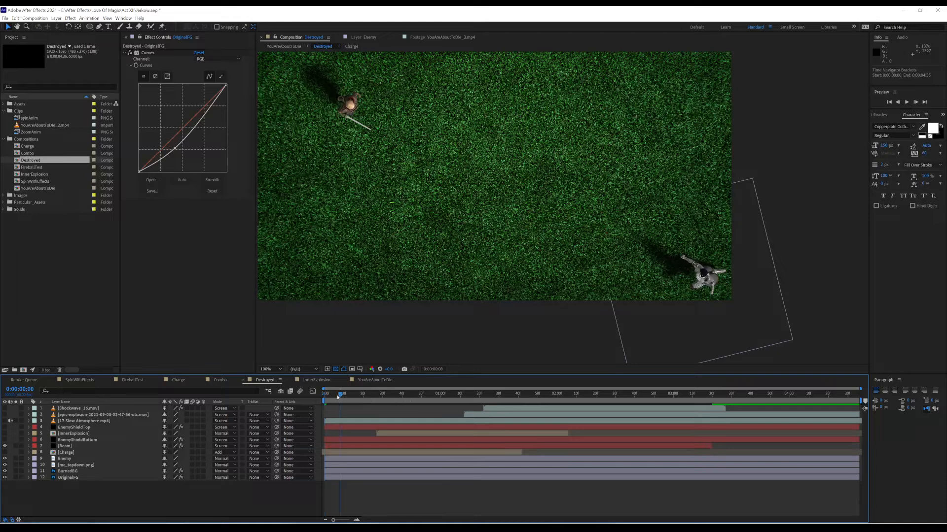
pyautogui.press('space')
pyautogui.click(75, 446)
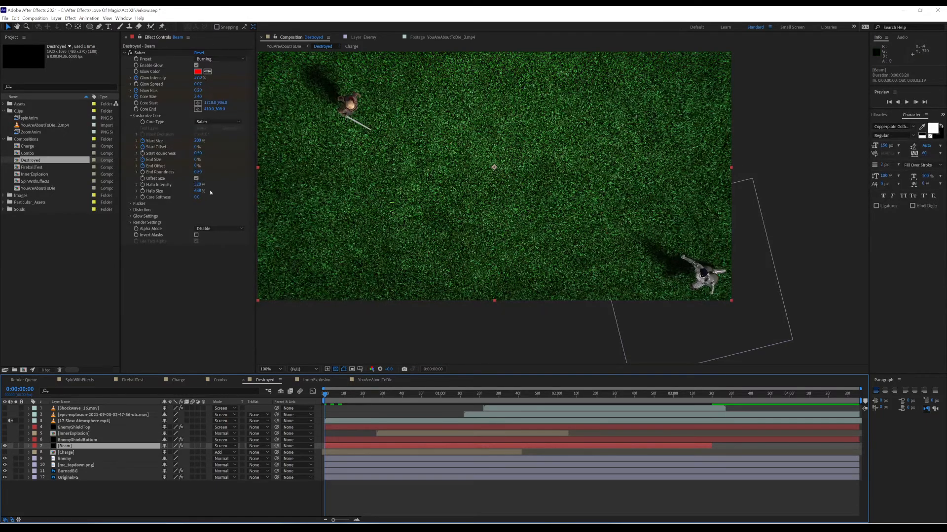
# Step: Scrub the Beam layer between 0:00:00:00 and 0:00:00:35 and play to 0:00:01:47 to examine how its Saber start and end animate
pyautogui.moveTo(370, 396); pyautogui.dragTo(385, 398)
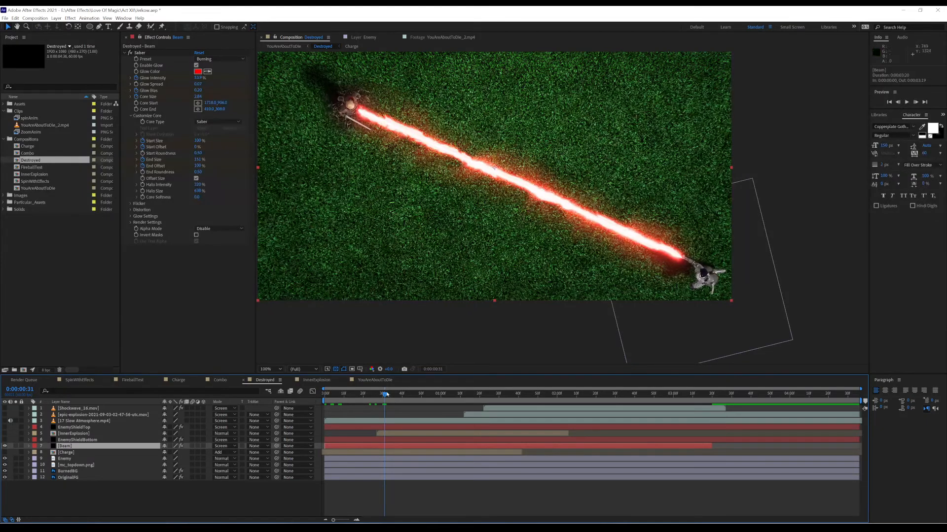
pyautogui.moveTo(386, 395); pyautogui.dragTo(313, 402)
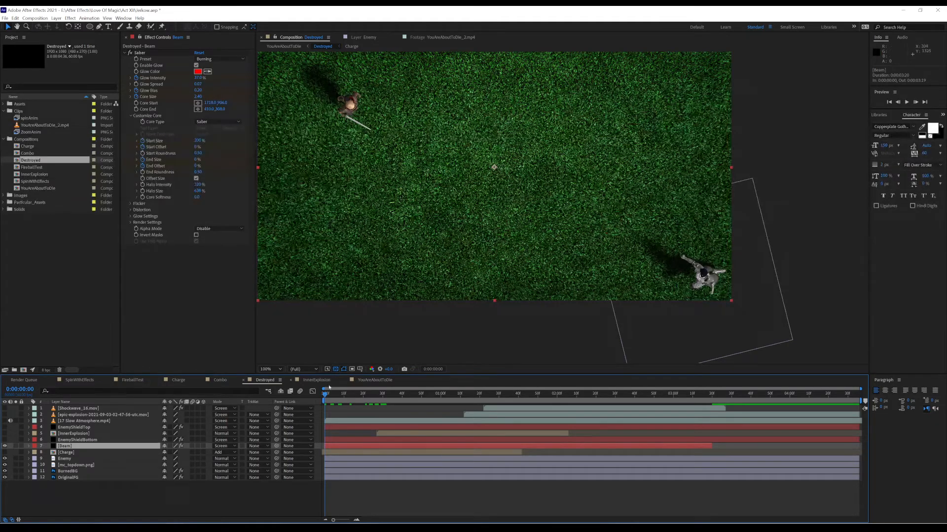
pyautogui.moveTo(327, 397); pyautogui.dragTo(333, 399)
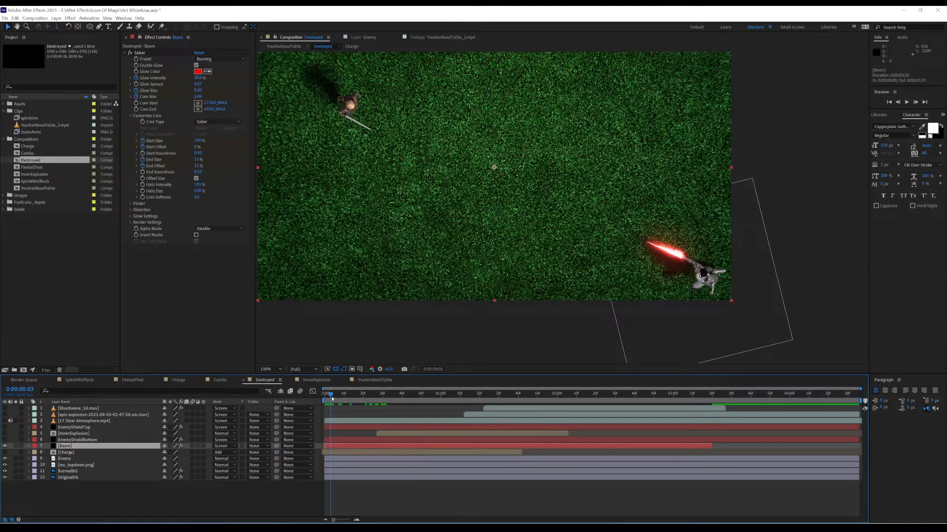
pyautogui.moveTo(339, 396); pyautogui.dragTo(393, 400)
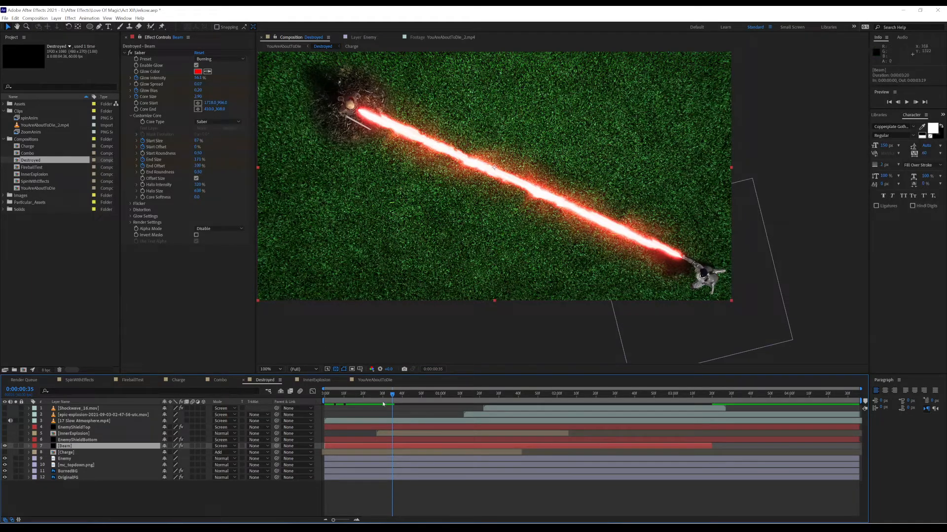
pyautogui.moveTo(393, 398); pyautogui.dragTo(364, 401)
pyautogui.press('space')
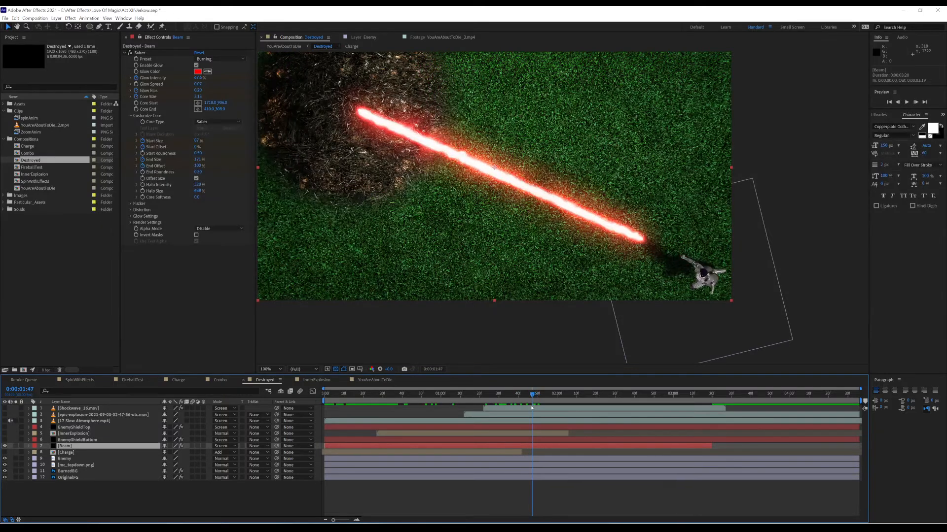
pyautogui.moveTo(539, 407); pyautogui.dragTo(244, 399)
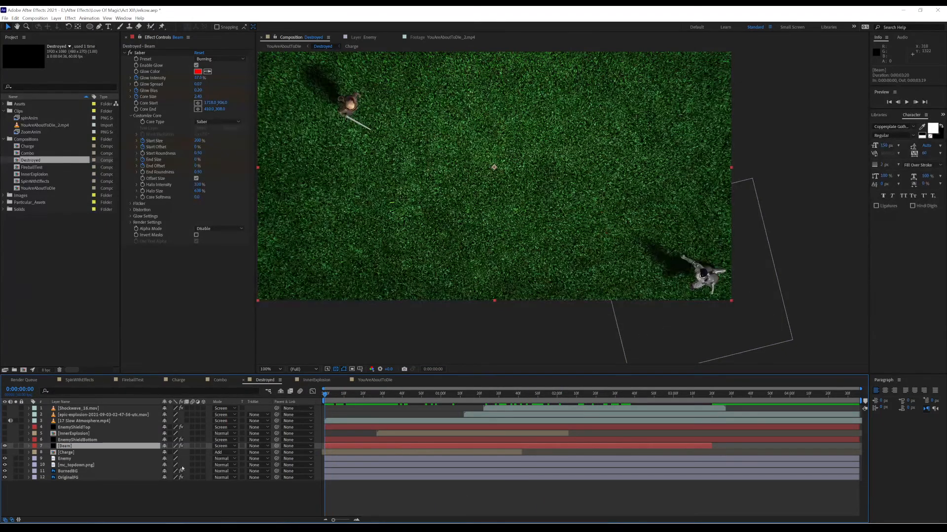
# Step: Show the EnemyShieldBottom layer and switch off its Saber effect to inspect the circular mask around the enemy
pyautogui.click(5, 440)
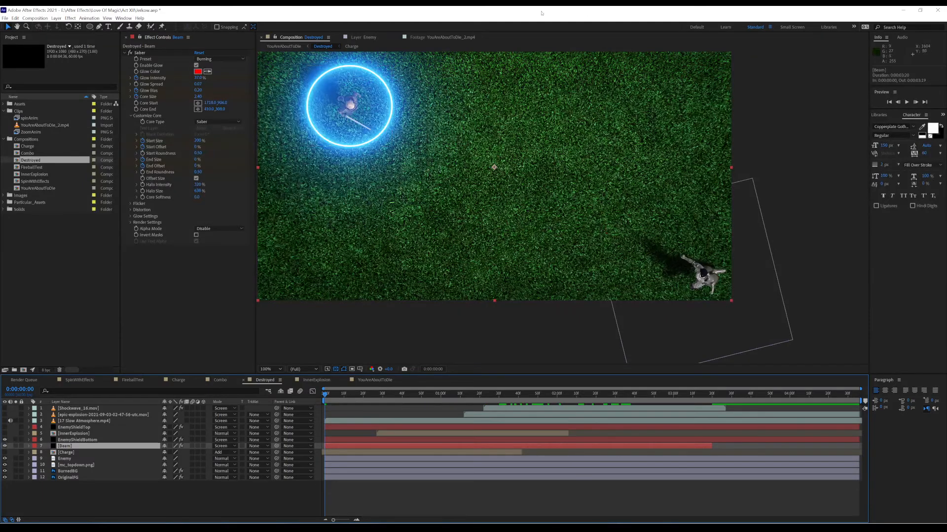
pyautogui.click(90, 440)
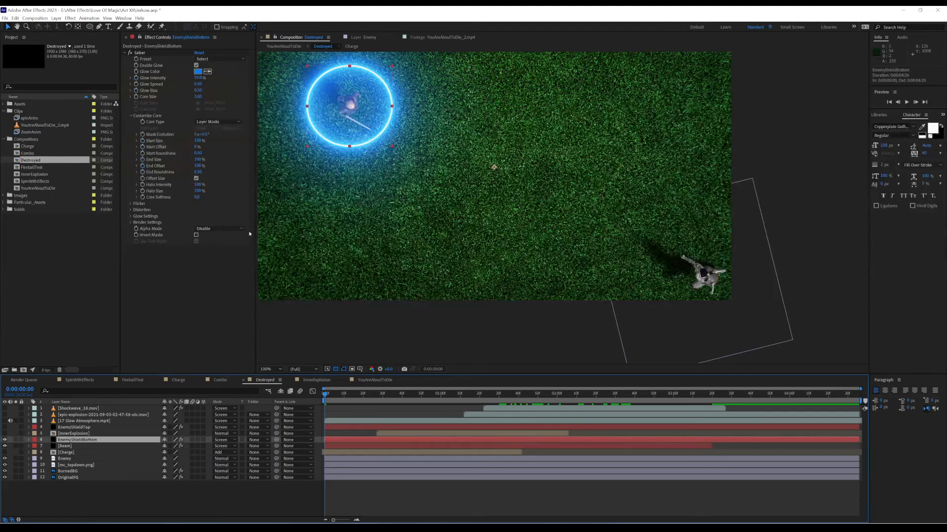
pyautogui.click(129, 52)
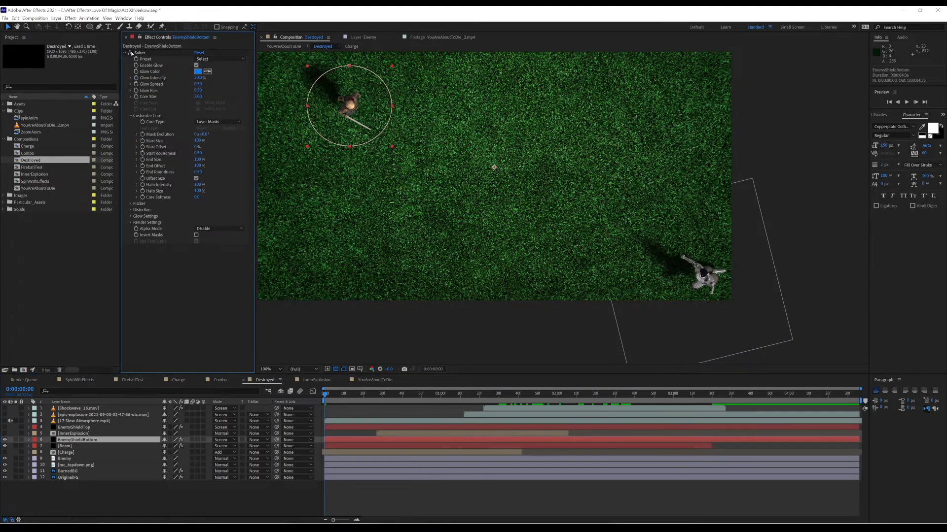
# Step: Switch the Saber effect of EnemyShieldBottom back on and scrub to 0:00:00:08 and back to preview the shield
pyautogui.click(130, 52)
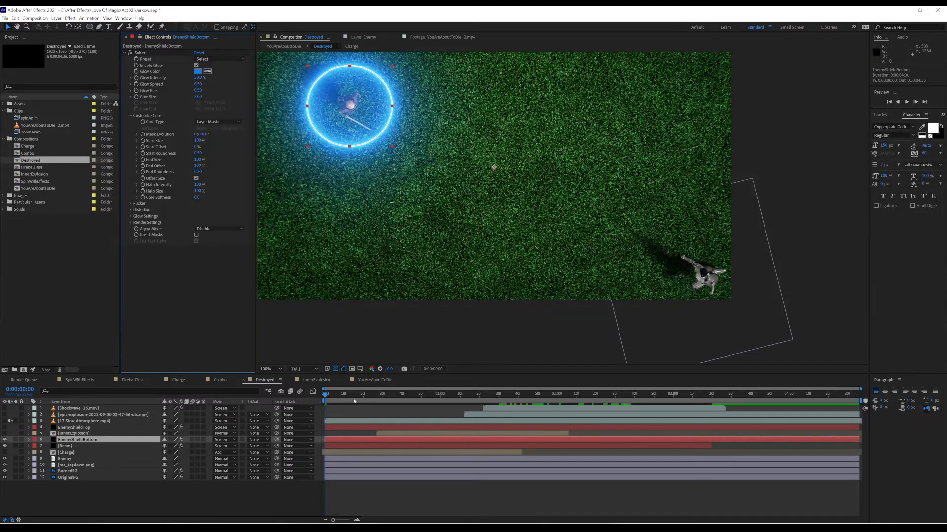
pyautogui.moveTo(334, 395); pyautogui.dragTo(340, 398)
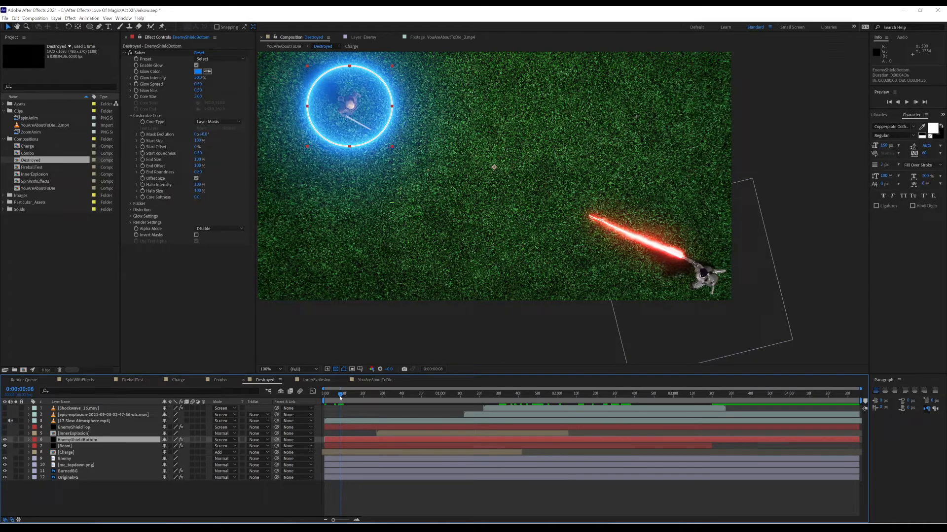
pyautogui.moveTo(340, 397); pyautogui.dragTo(325, 397)
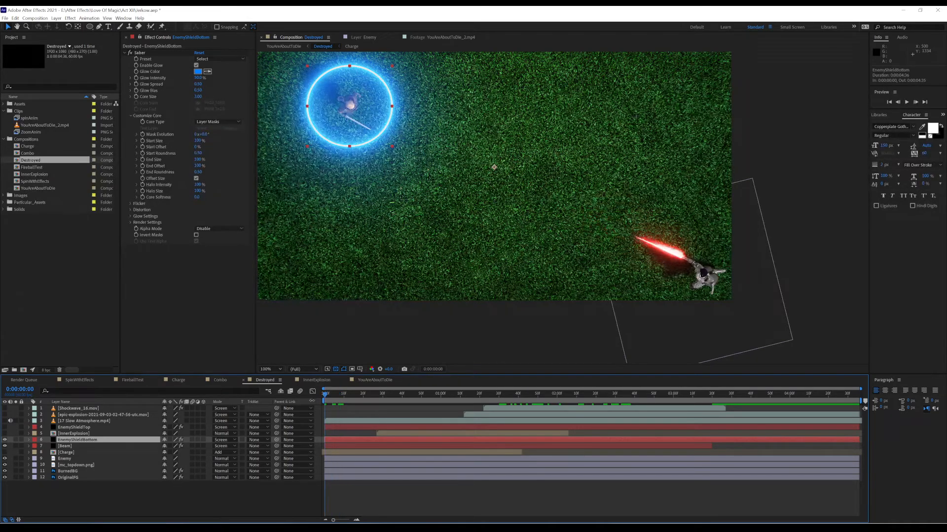
# Step: Show the EnemyShieldTop layer with its Saber settings and scrub to 0:00:00:40 to see the beam enter the shield
pyautogui.click(123, 427)
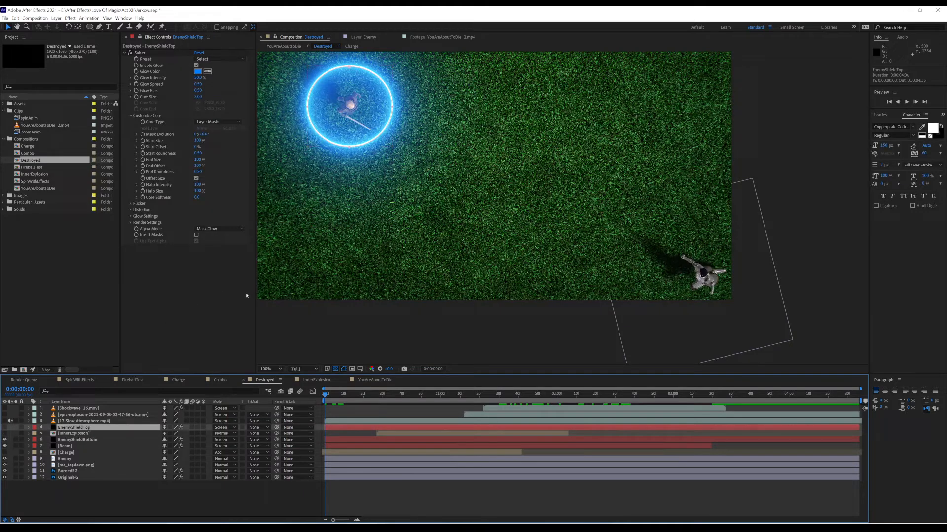
pyautogui.click(4, 426)
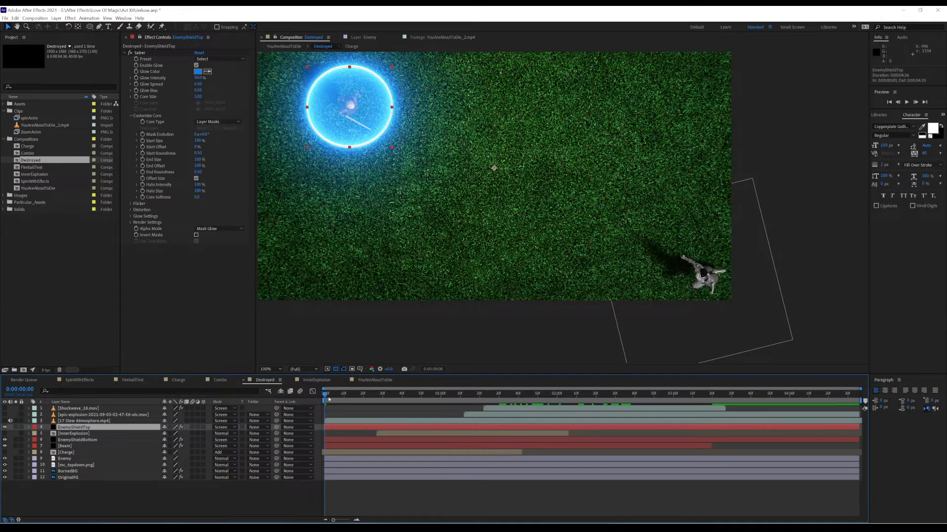
pyautogui.moveTo(328, 398); pyautogui.dragTo(397, 417)
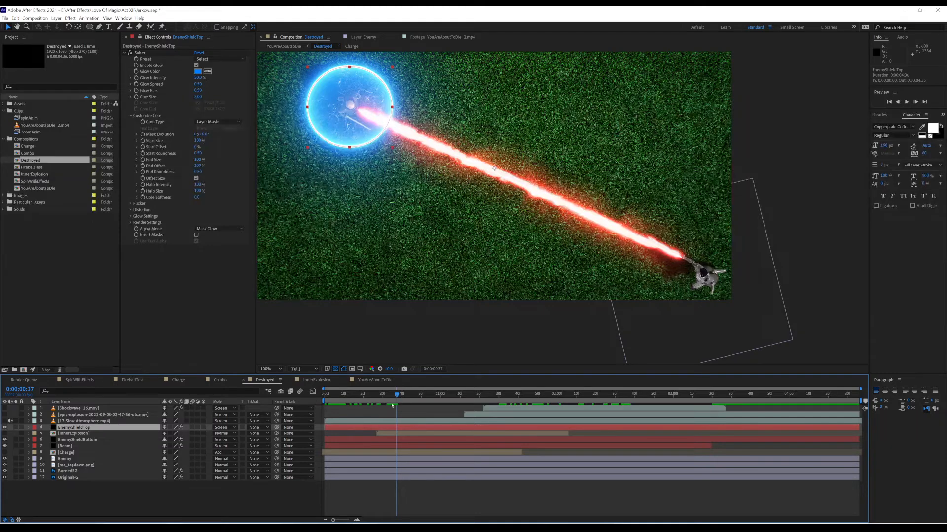
pyautogui.moveTo(397, 398)
pyautogui.mouseDown()
pyautogui.moveTo(537, 415)
pyautogui.moveTo(403, 411)
pyautogui.mouseUp()
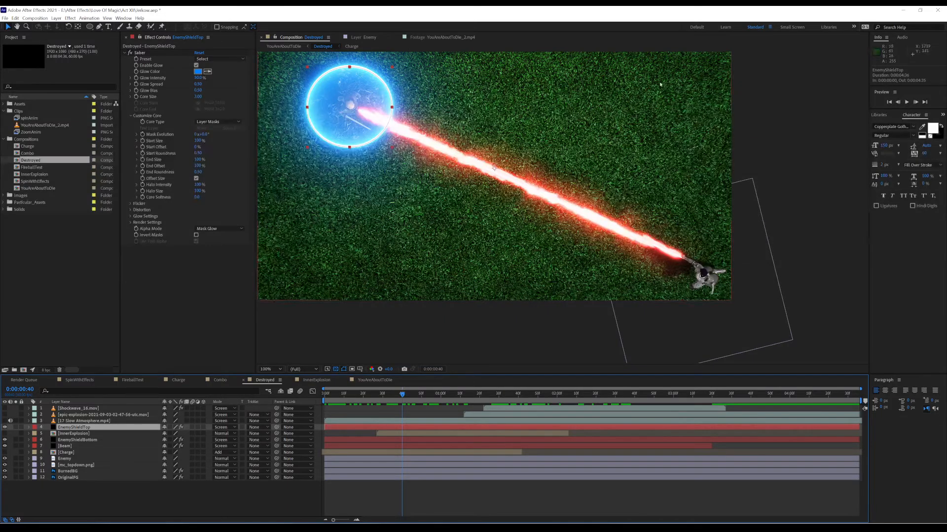
# Step: Show the InnerExplosion layer and open its composition at the start frame
pyautogui.click(5, 434)
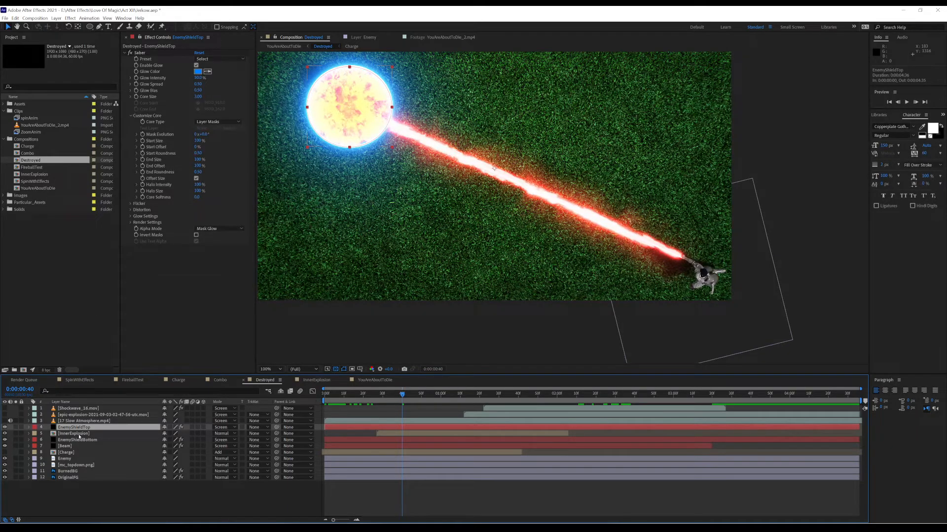
pyautogui.click(79, 434)
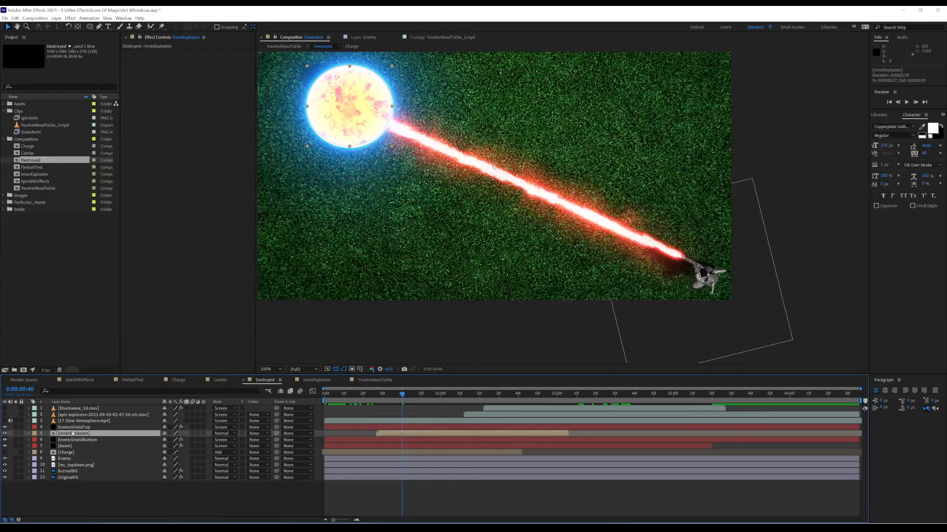
pyautogui.doubleClick(71, 434)
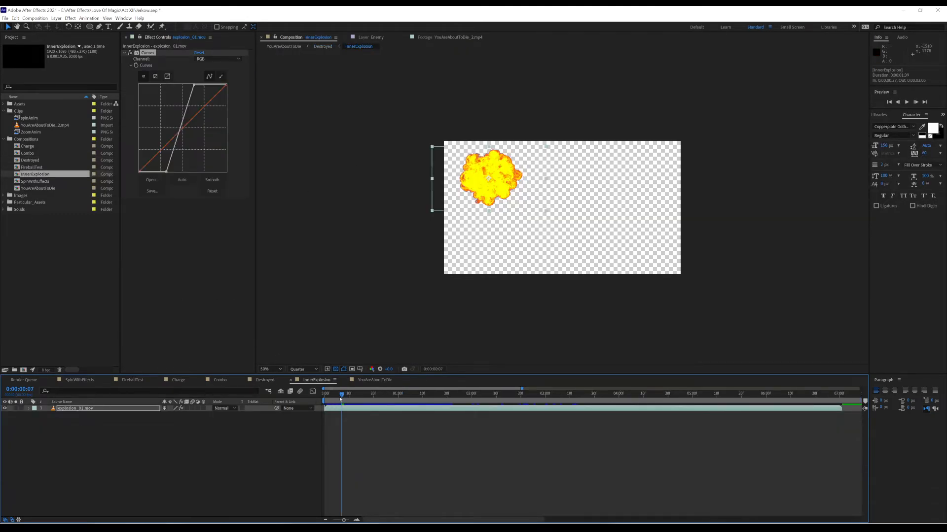
pyautogui.moveTo(340, 399); pyautogui.dragTo(319, 403)
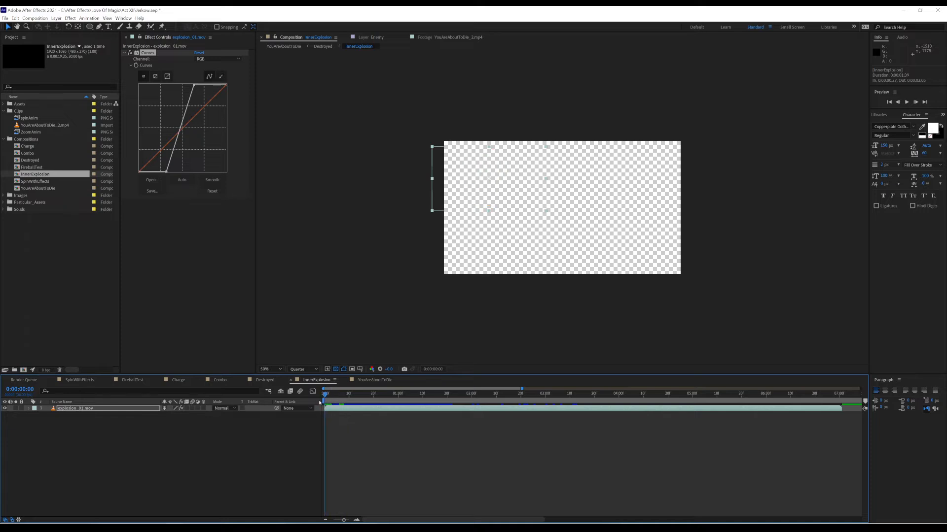
# Step: Switch the Curves effect on explosion_01.mov off and on while scrubbing to compare the explosion with and without it
pyautogui.click(138, 54)
pyautogui.moveTo(327, 397); pyautogui.dragTo(336, 397)
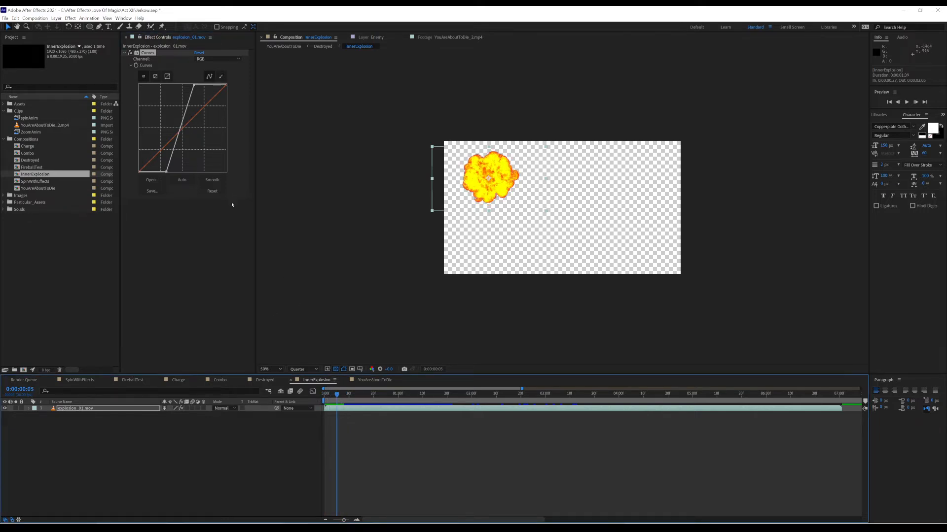
pyautogui.click(130, 52)
pyautogui.moveTo(333, 399); pyautogui.dragTo(227, 295)
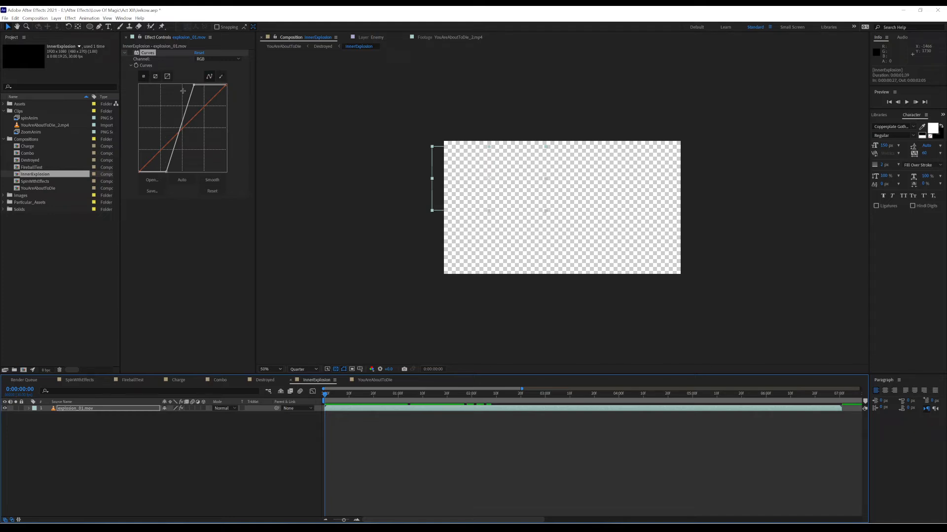
pyautogui.click(129, 52)
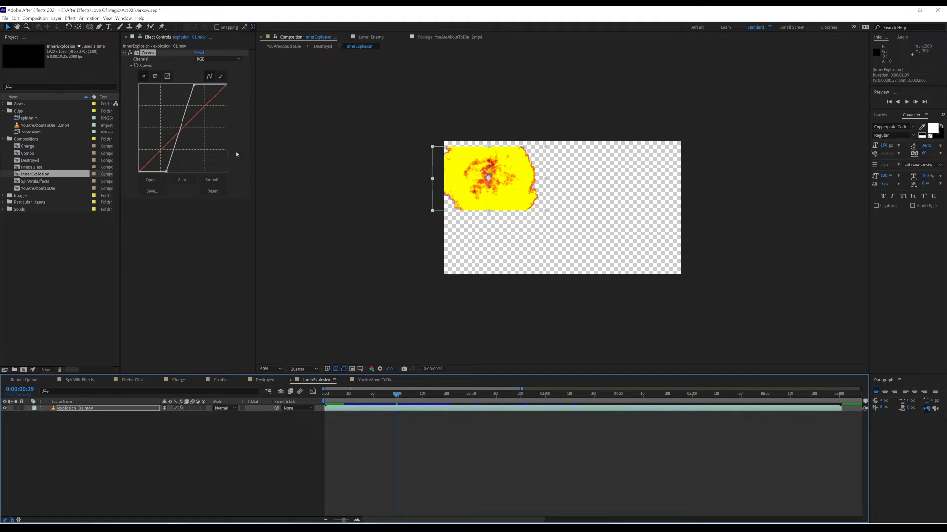
# Step: Try a gentler slope for the Curves effect on explosion_01.mov and undo the change
pyautogui.moveTo(194, 87)
pyautogui.mouseDown()
pyautogui.moveTo(222, 88)
pyautogui.moveTo(195, 87)
pyautogui.moveTo(219, 89)
pyautogui.moveTo(205, 85)
pyautogui.mouseUp()
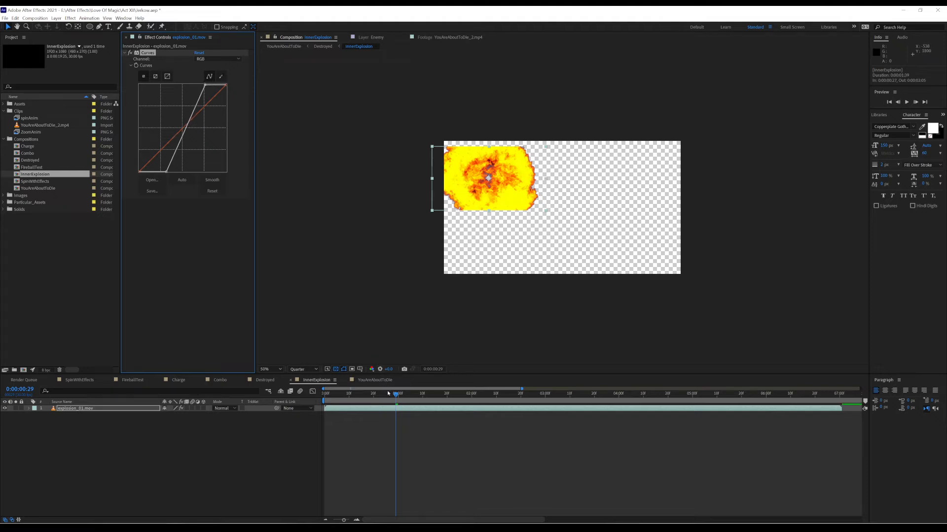
pyautogui.hotkey('ctrl', 'z')
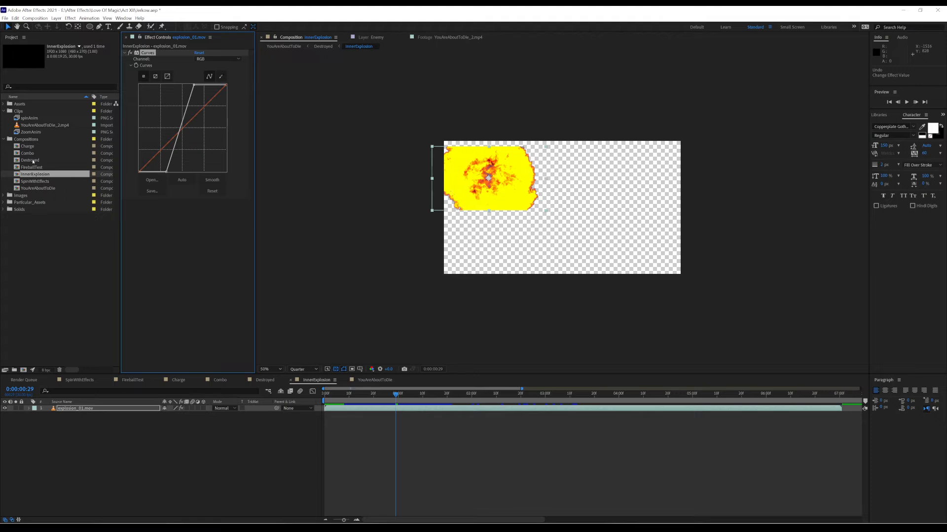
# Step: Return to the Destroyed composition, expand the InnerExplosion layer, and scrub to 0:00:01:59 to examine Mask 1 and the opacity fade
pyautogui.doubleClick(30, 160)
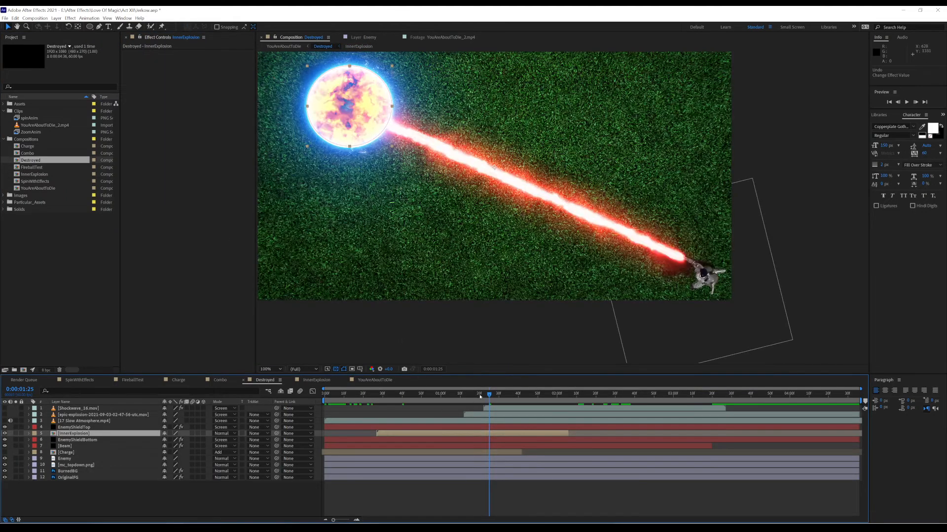
pyautogui.moveTo(489, 397); pyautogui.dragTo(391, 396)
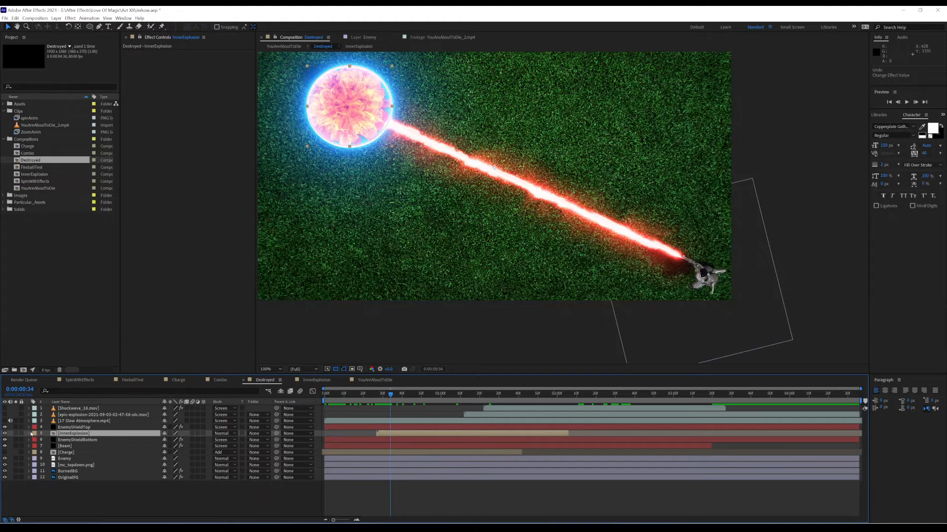
pyautogui.click(30, 434)
pyautogui.click(36, 441)
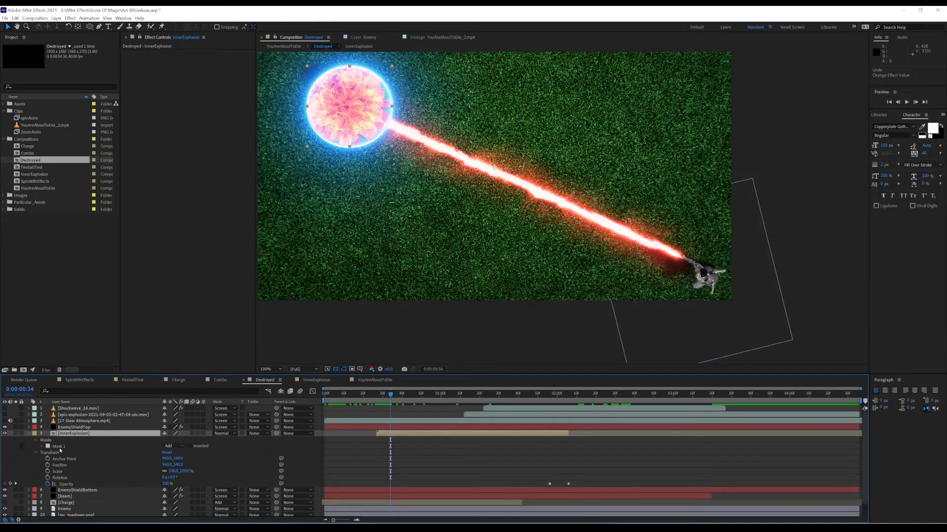
pyautogui.click(60, 447)
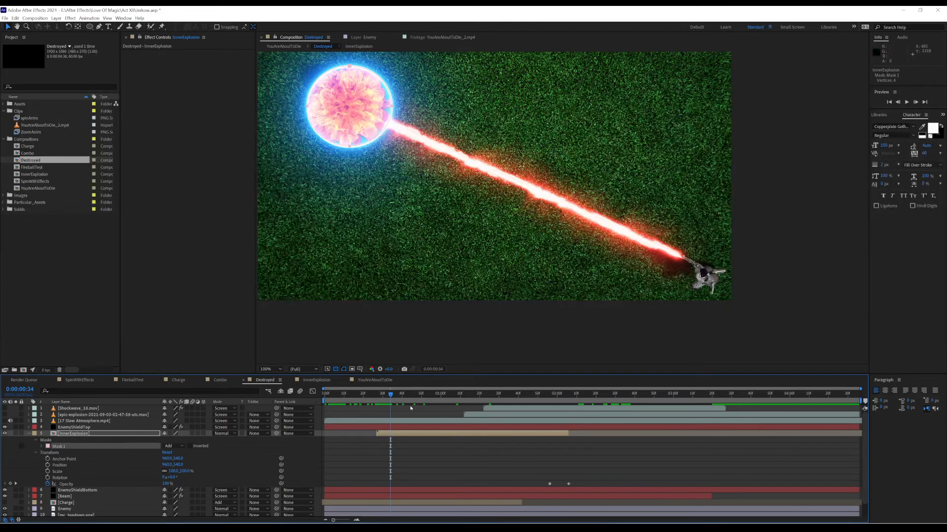
pyautogui.moveTo(399, 402); pyautogui.dragTo(555, 419)
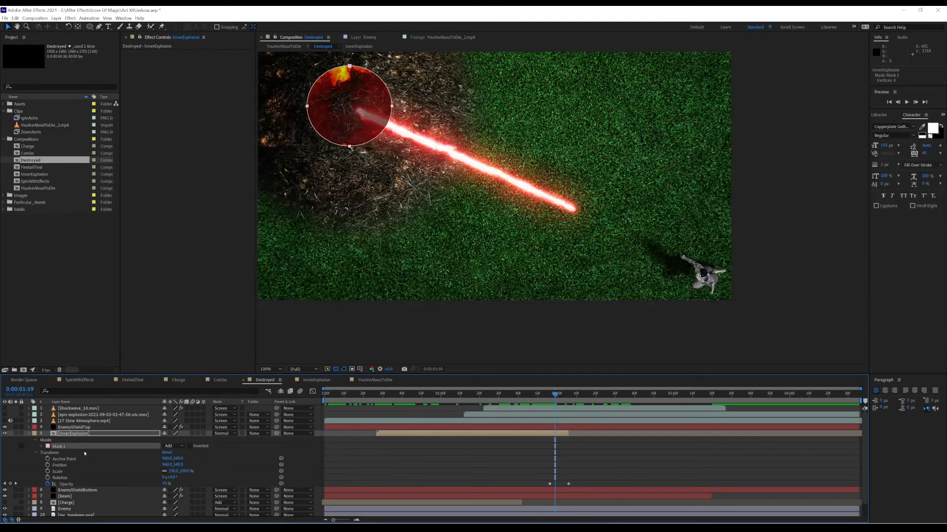
# Step: Show the epic-explosion layer and scrub back from 0:00:01:59 to 0:00:01:14 to examine when the explosion starts
pyautogui.click(4, 415)
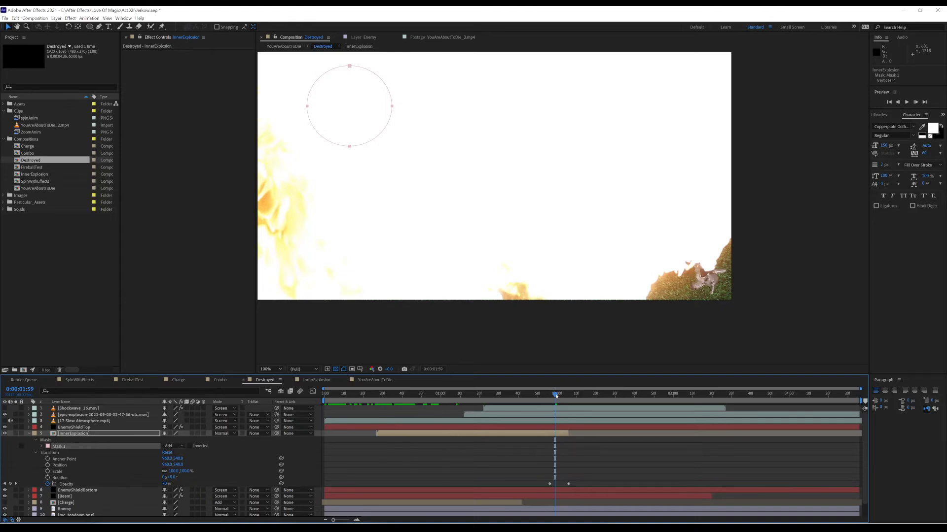
pyautogui.moveTo(556, 396); pyautogui.dragTo(487, 403)
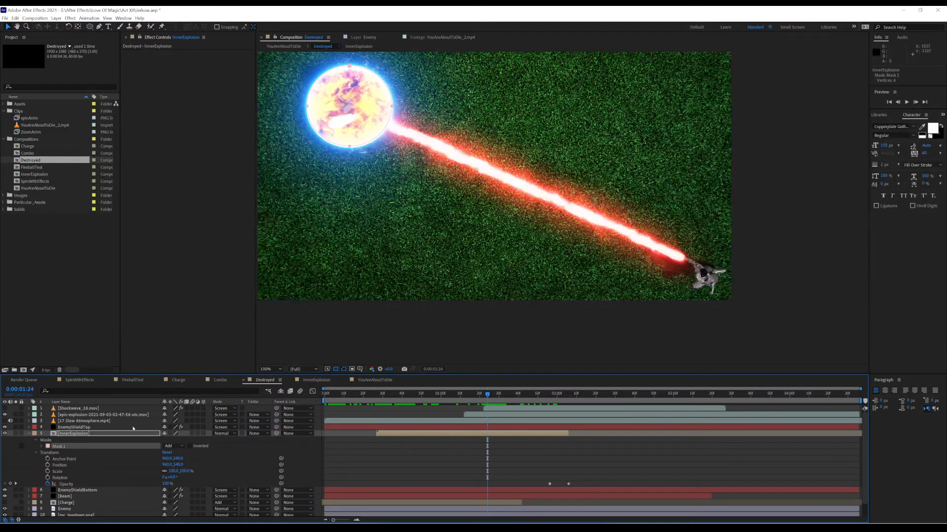
pyautogui.click(104, 415)
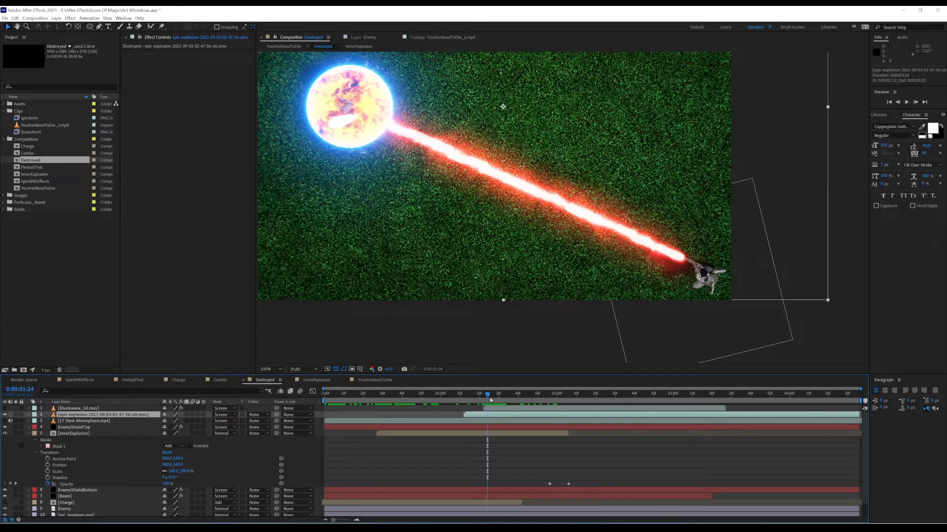
pyautogui.moveTo(491, 400); pyautogui.dragTo(468, 403)
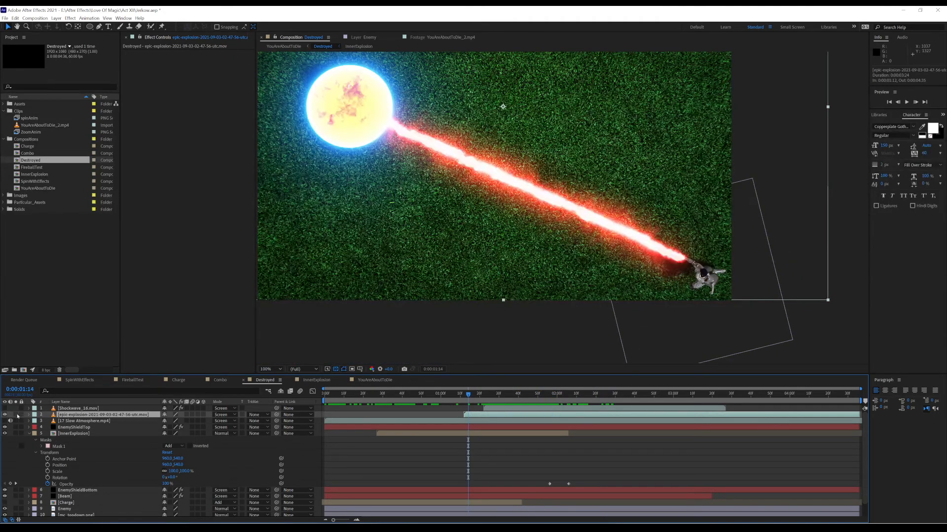
# Step: Solo the epic-explosion layer to preview it on its own from the start frame, and turn soloing off
pyautogui.click(16, 415)
pyautogui.moveTo(470, 396); pyautogui.dragTo(89, 405)
pyautogui.press(',')
pyautogui.press(',')
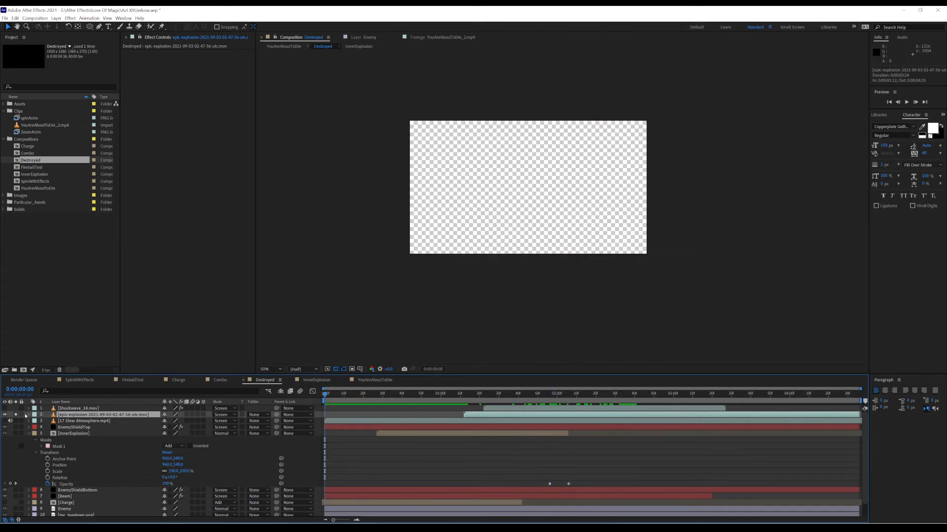
pyautogui.click(17, 415)
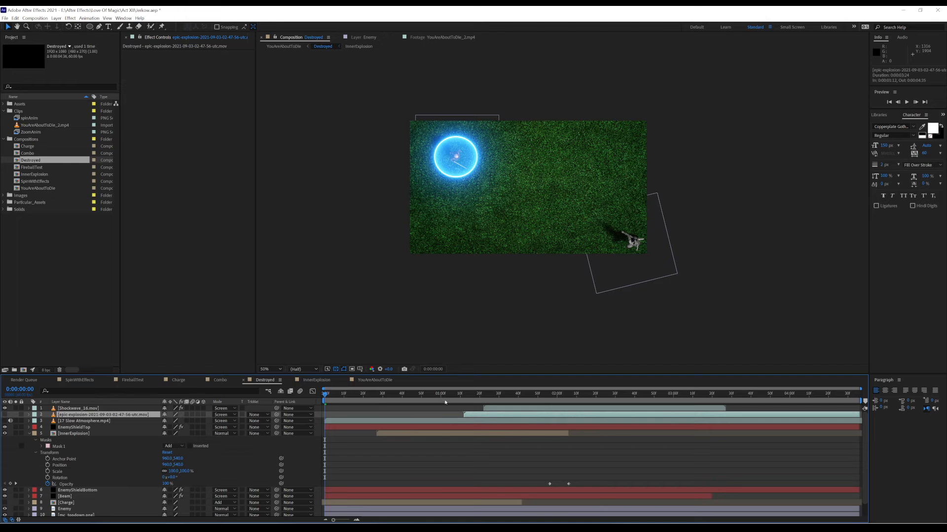
# Step: Scrub the Shockwave layer to 0:00:01:31, show epic-explosion again, and review both explosions together back to 0:00:01:23
pyautogui.moveTo(459, 393); pyautogui.dragTo(502, 404)
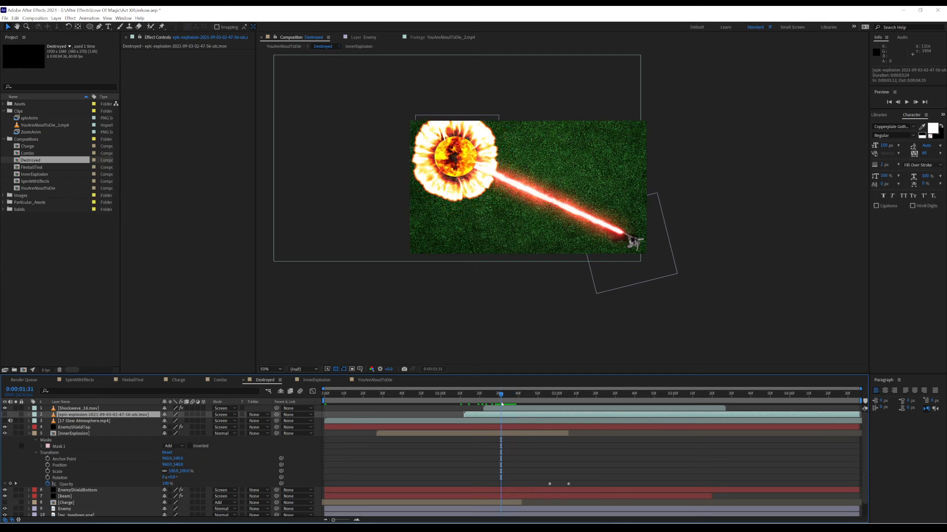
pyautogui.click(5, 415)
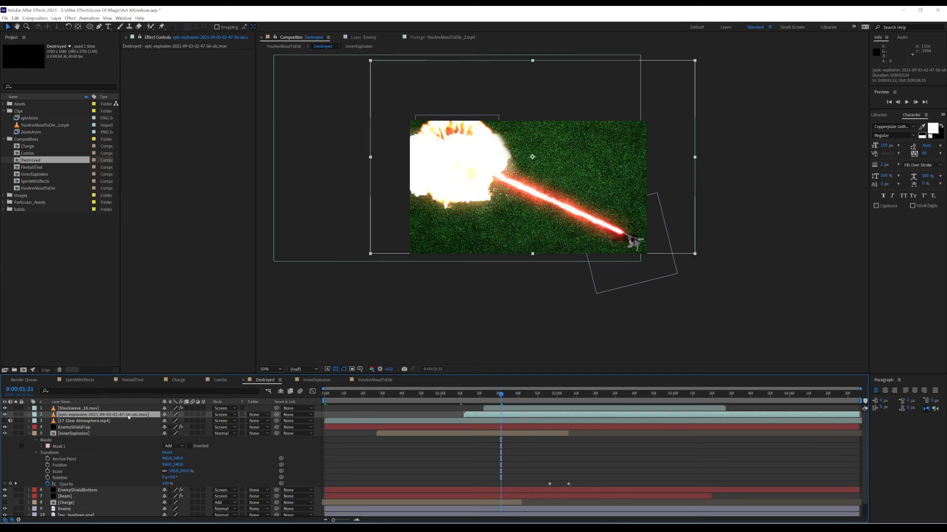
pyautogui.moveTo(503, 401)
pyautogui.mouseDown()
pyautogui.moveTo(493, 402)
pyautogui.moveTo(546, 407)
pyautogui.moveTo(485, 404)
pyautogui.mouseUp()
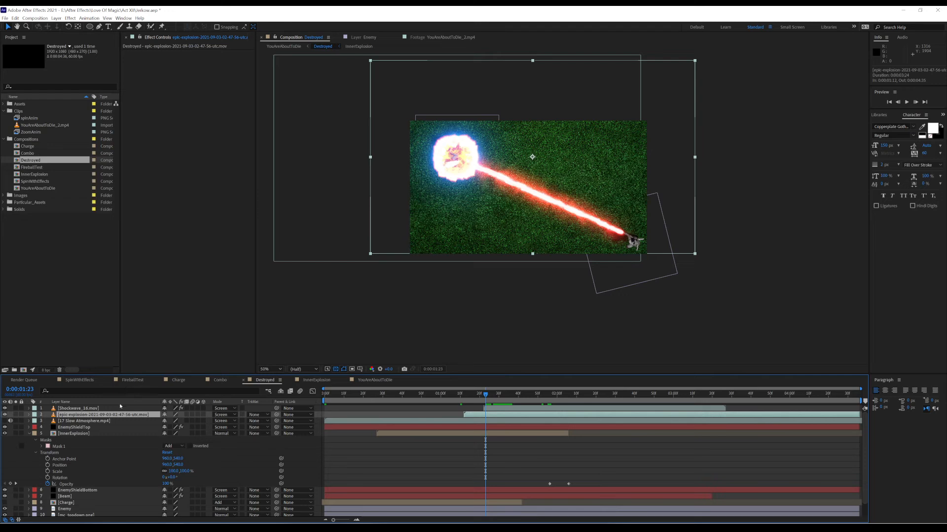
# Step: Show the 17 Slow Atmosphere.mp4 layer, solo it up to 0:00:02:32 to inspect the smoke, and scrub the full composite to 0:00:04:26
pyautogui.click(3, 422)
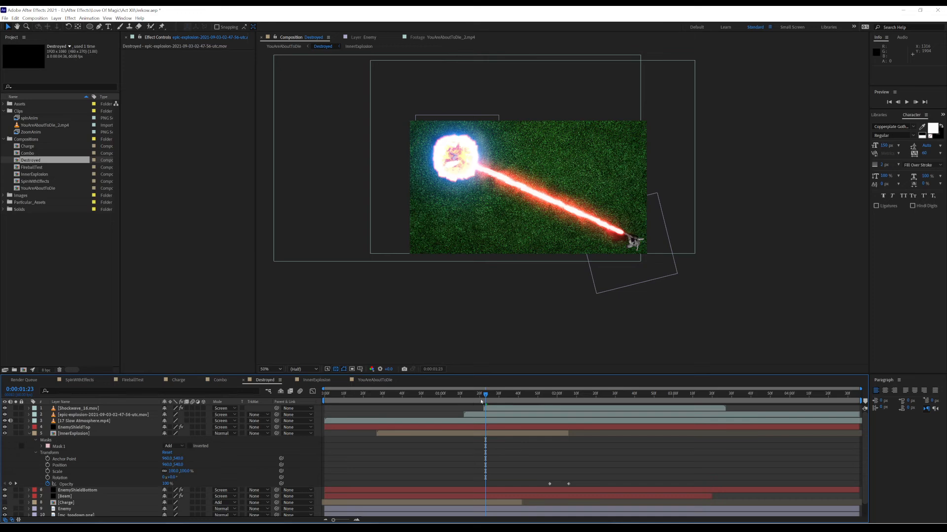
pyautogui.moveTo(485, 395); pyautogui.dragTo(569, 412)
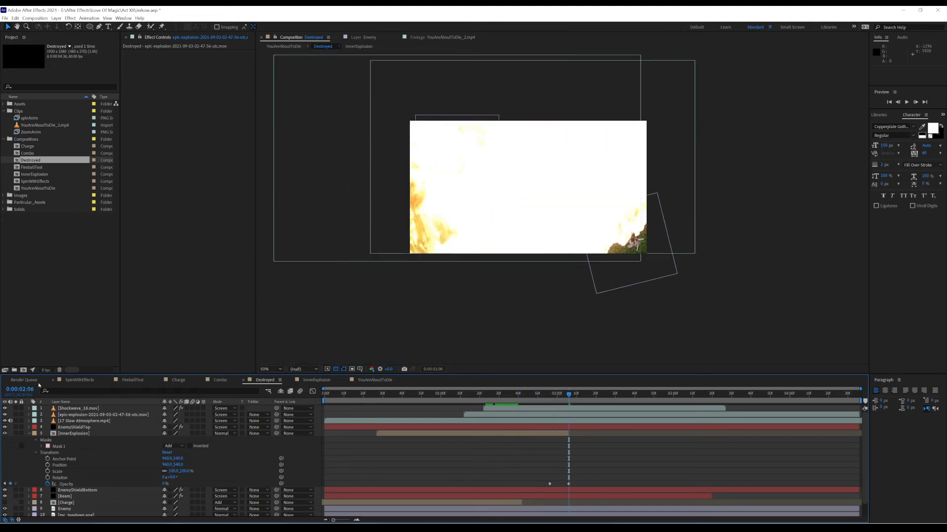
pyautogui.click(16, 422)
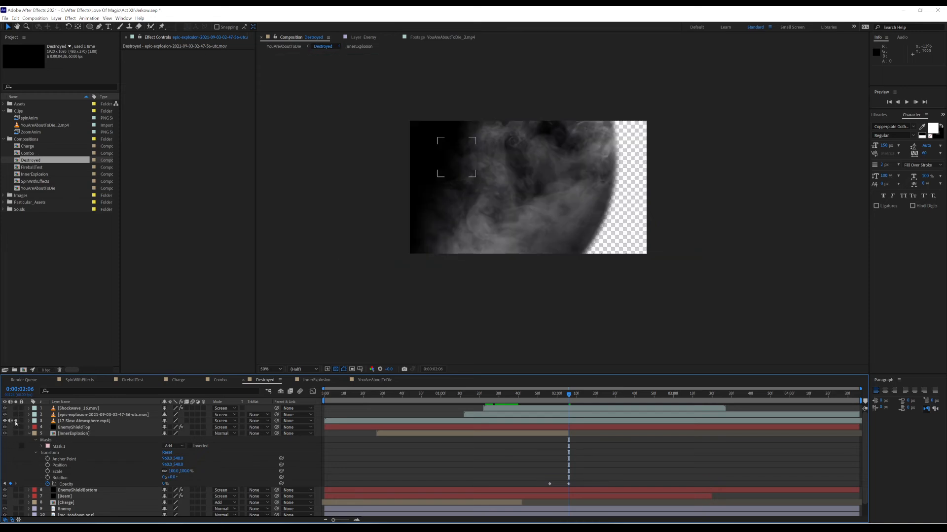
pyautogui.moveTo(514, 401); pyautogui.dragTo(609, 421)
pyautogui.click(16, 421)
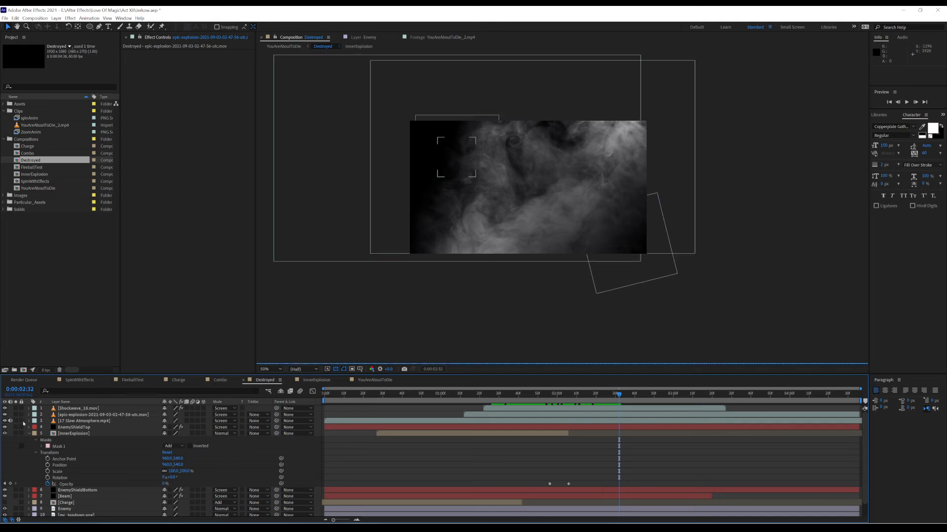
pyautogui.moveTo(658, 402); pyautogui.dragTo(840, 410)
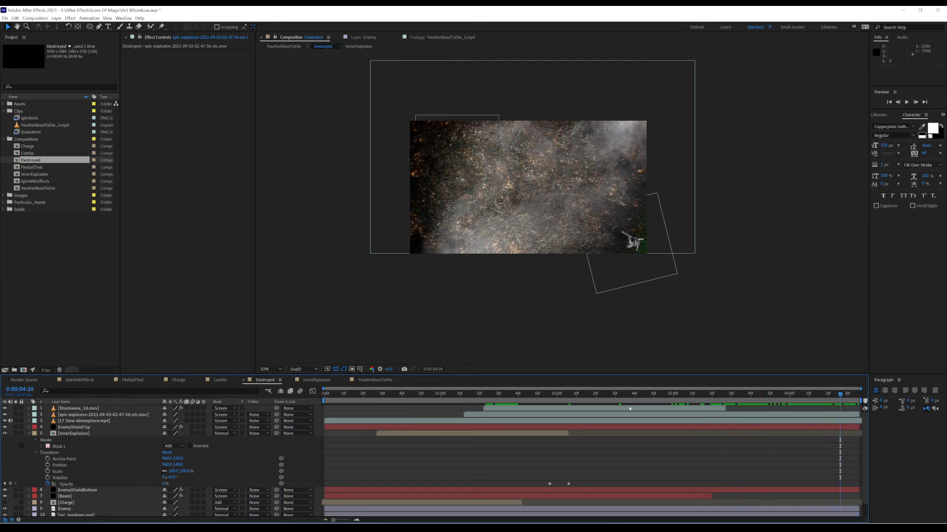
# Step: Open the YouAreAboutToDie_2.mp4 footage and play it from the beginning
pyautogui.doubleClick(40, 125)
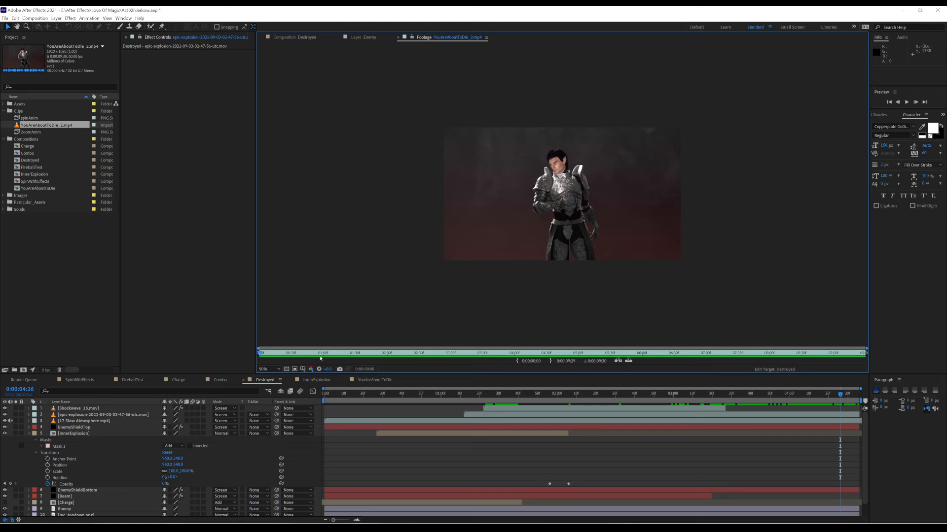
pyautogui.moveTo(320, 356); pyautogui.dragTo(198, 354)
pyautogui.press('space')
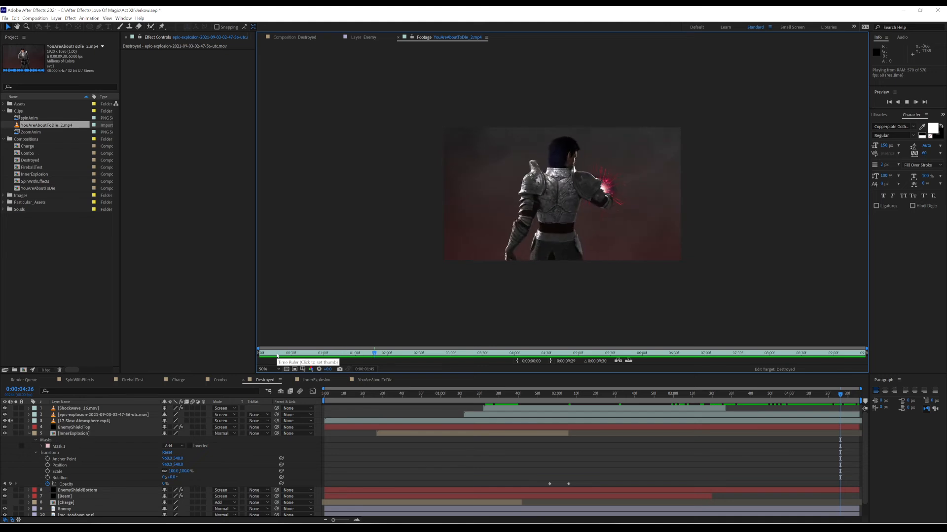